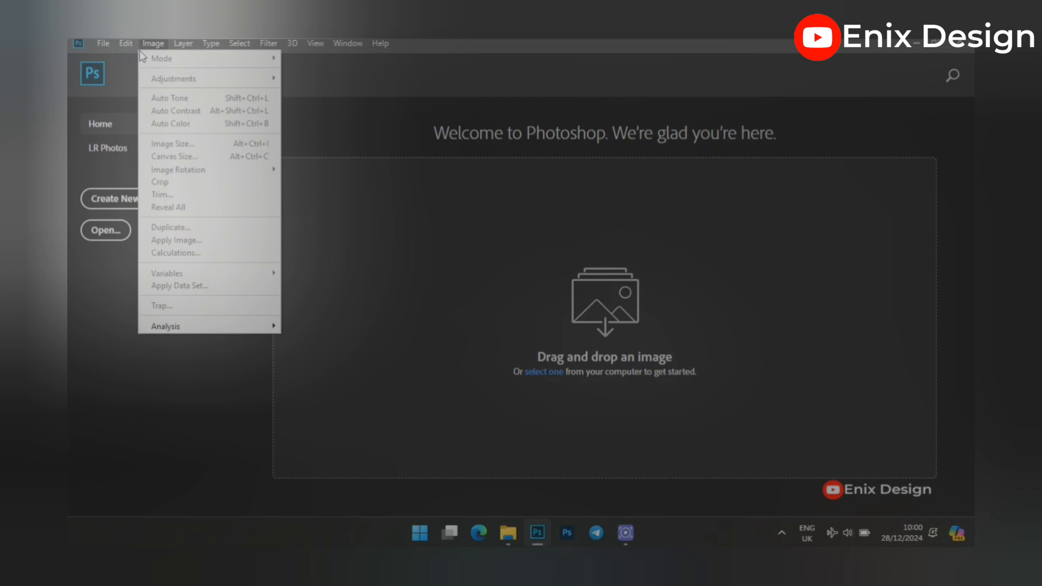
Create a new document from the recent custom preset of 706 x 864 px at 300 ppi.
left_click(104, 43)
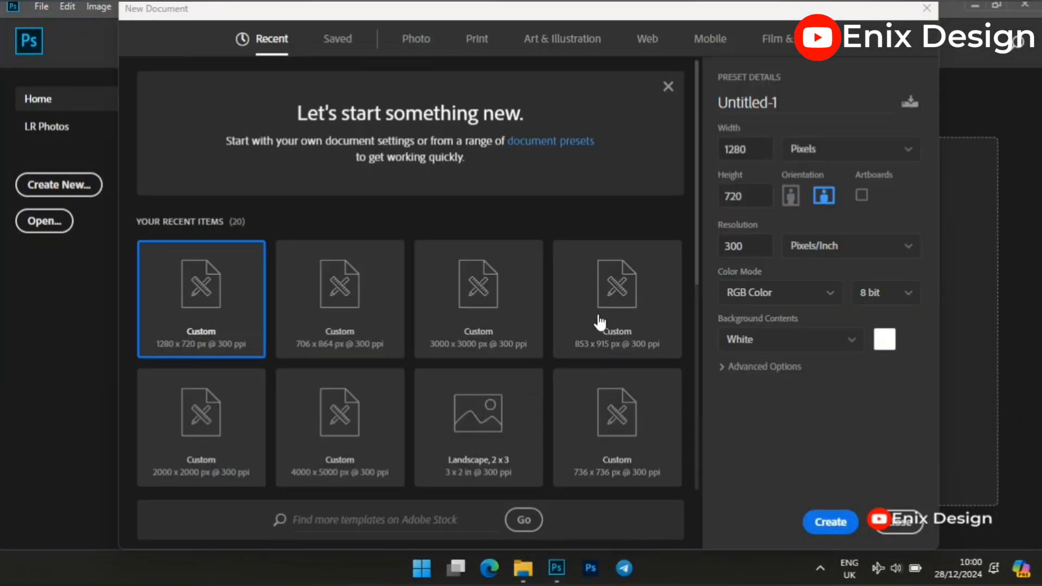
left_click(334, 318)
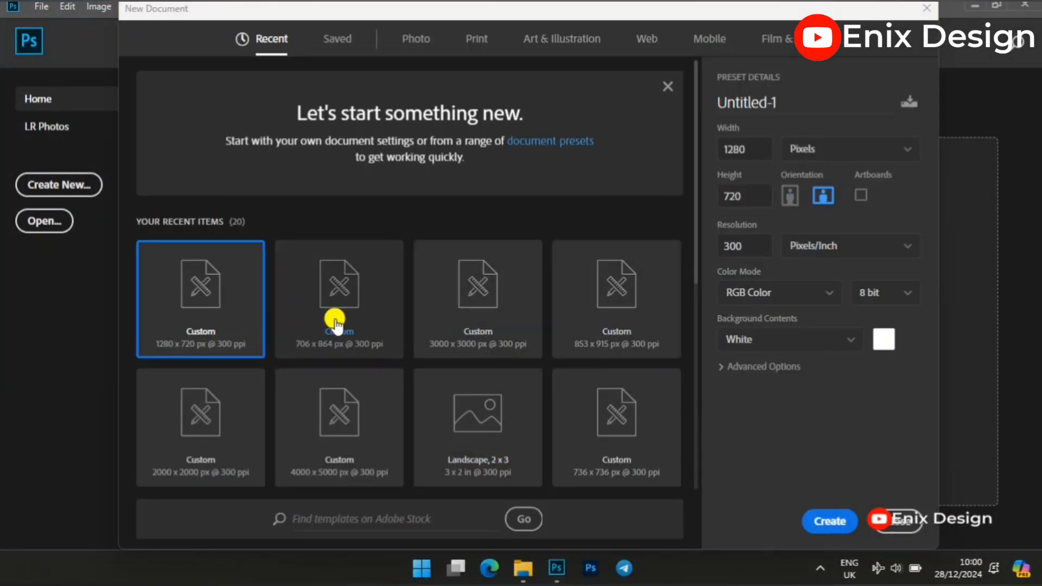
left_click(844, 530)
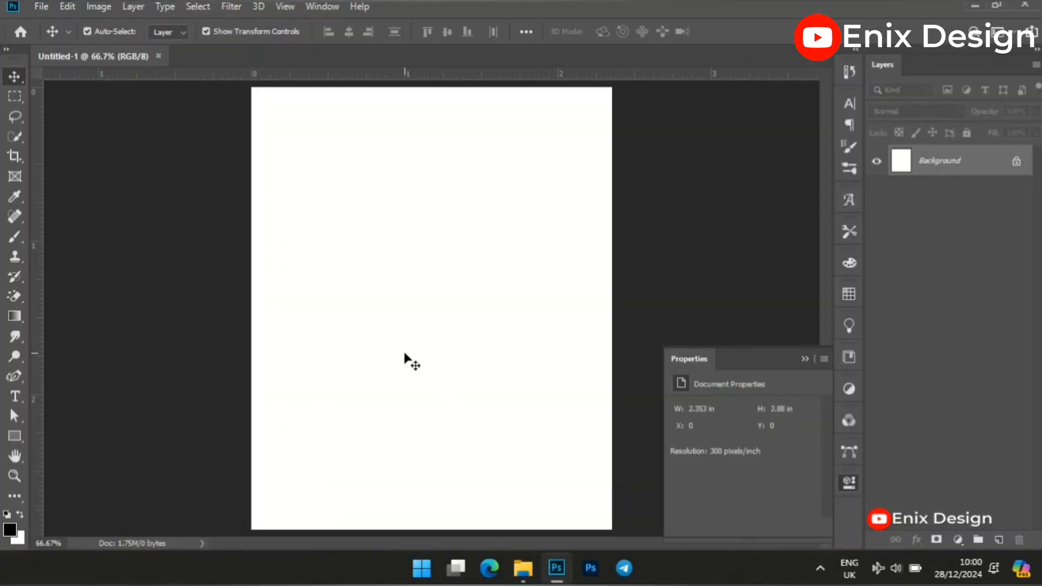
Place the purple bridge sunset image IMG-20241223-WA0049.jpg from the Stock images folder in File Explorer into the new document.
key("z")
right_click(404, 354)
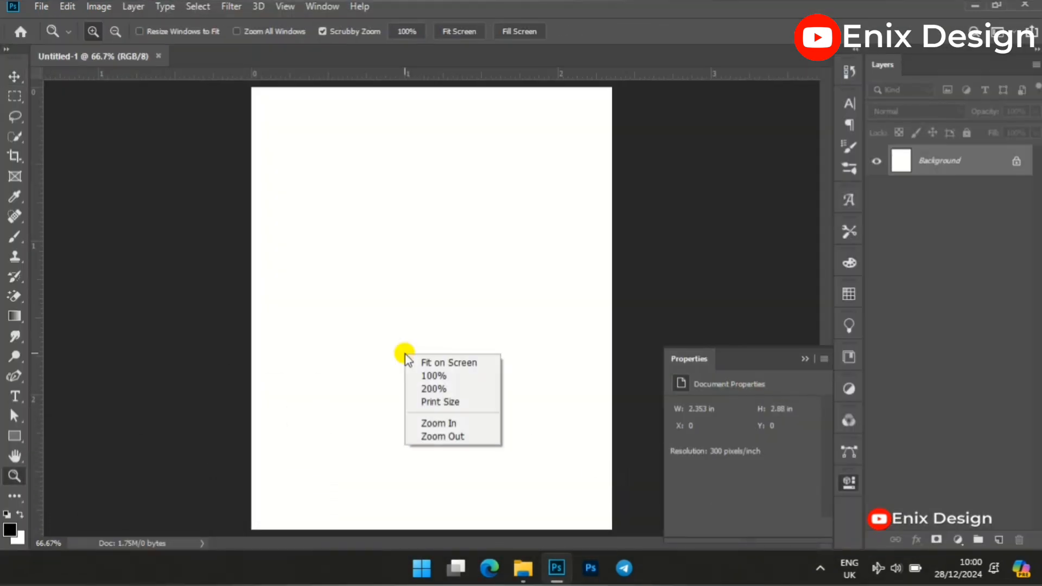
left_click(431, 359)
left_click_drag(442, 364, 437, 364)
right_click(438, 365)
left_click(463, 369)
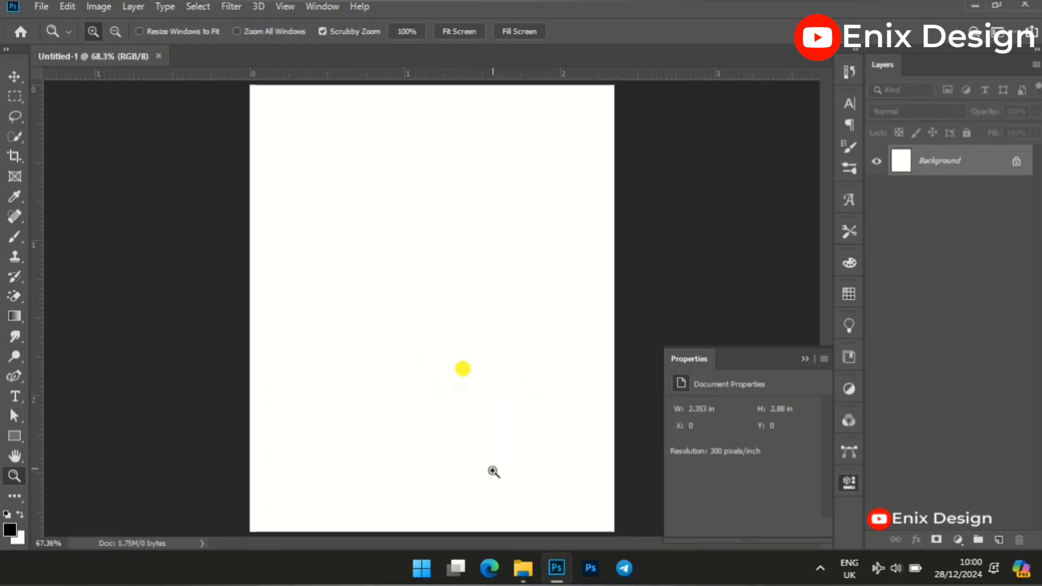
key("v")
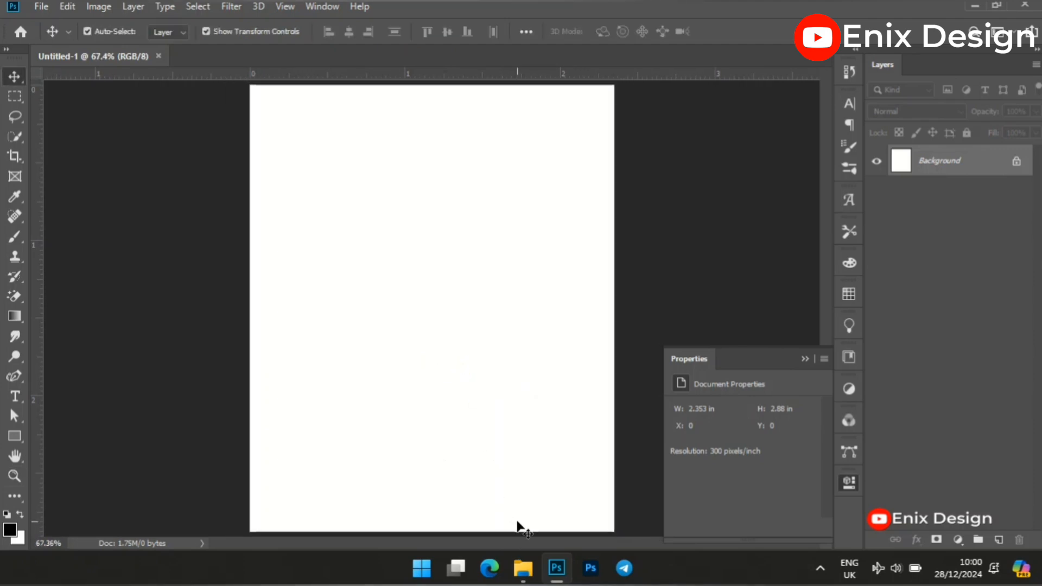
left_click(523, 567)
left_click(532, 444)
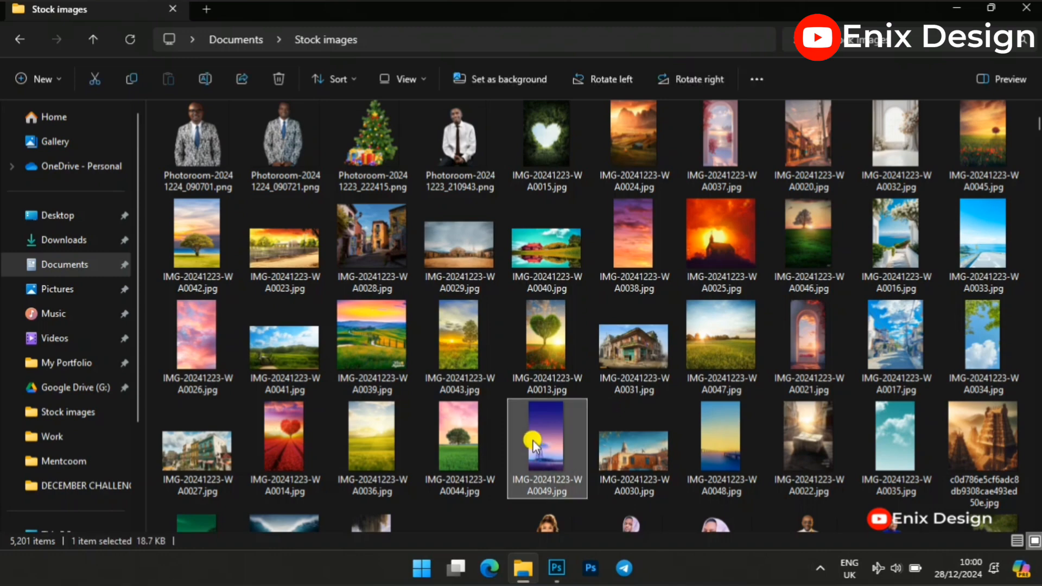
left_click_drag(544, 425, 425, 409)
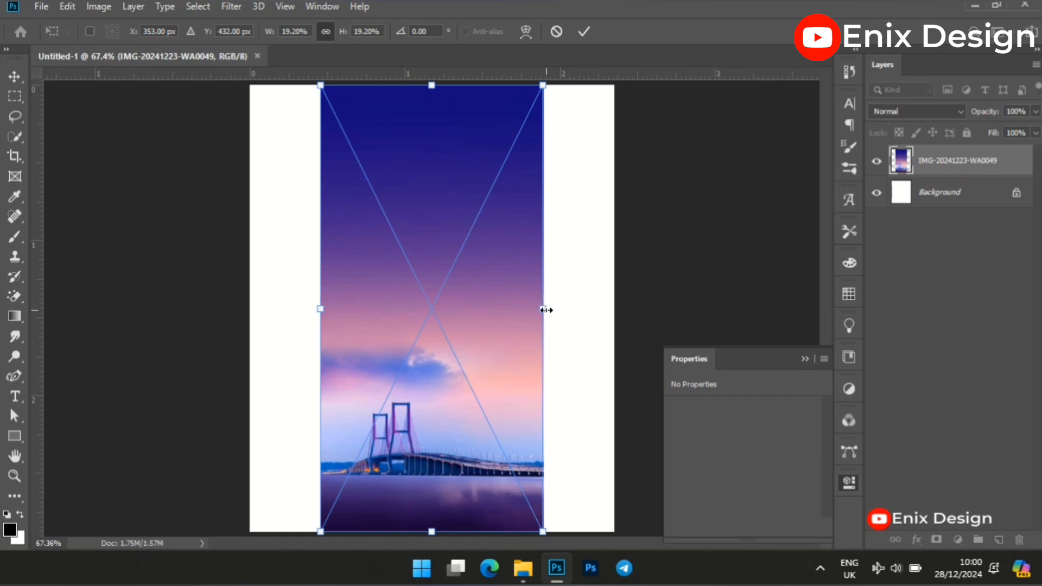
Scale the placed bridge image proportionally on both sides so it spans the full canvas width, and commit it.
left_click_drag(546, 309, 613, 308)
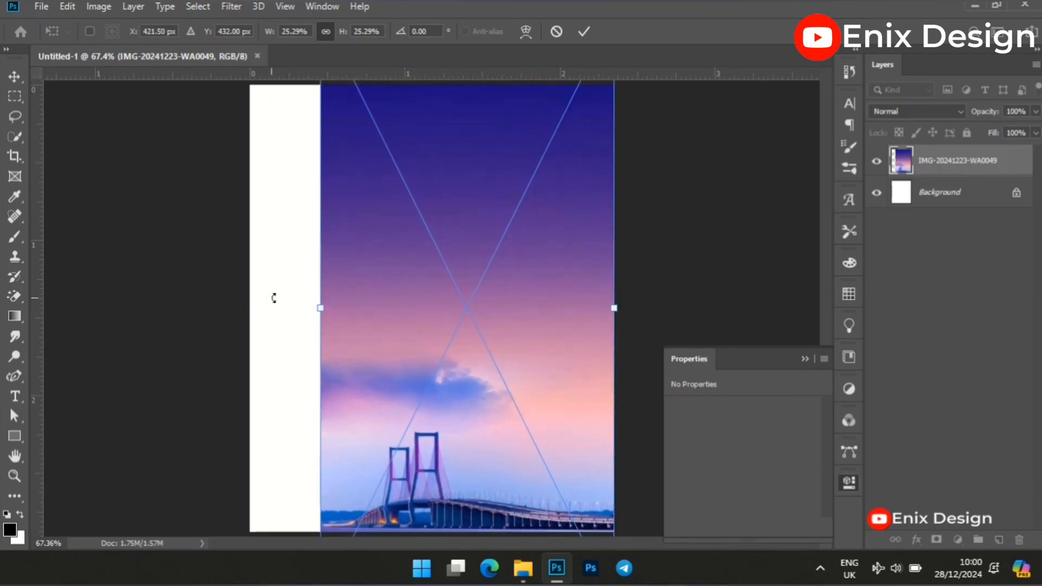
left_click_drag(322, 308, 250, 308)
key("Return")
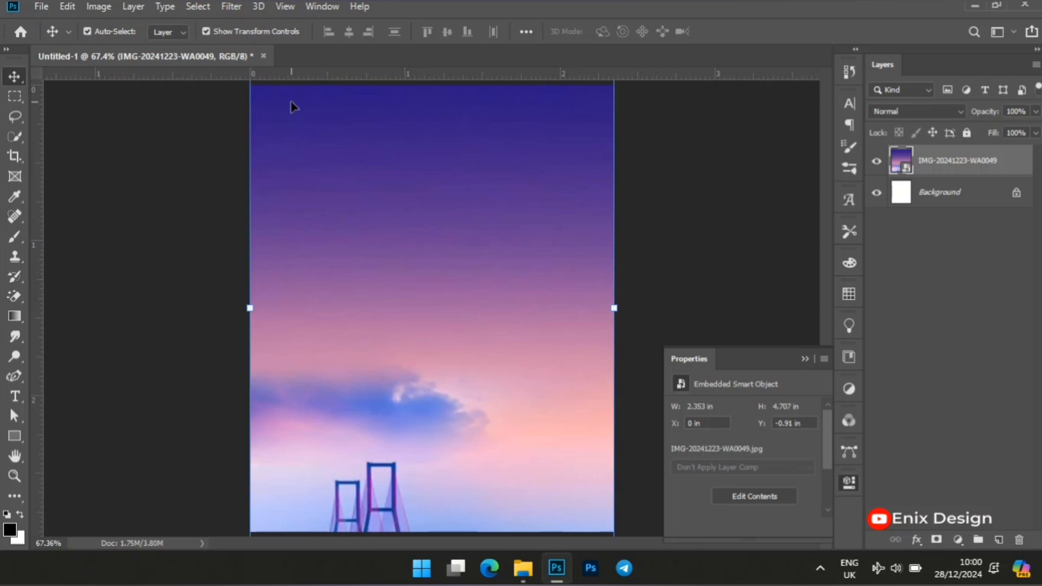
Apply a Motion Blur filter to the sunset image with an angle of 0° and a distance of 267 pixels.
left_click(231, 6)
mouse_move(350, 181)
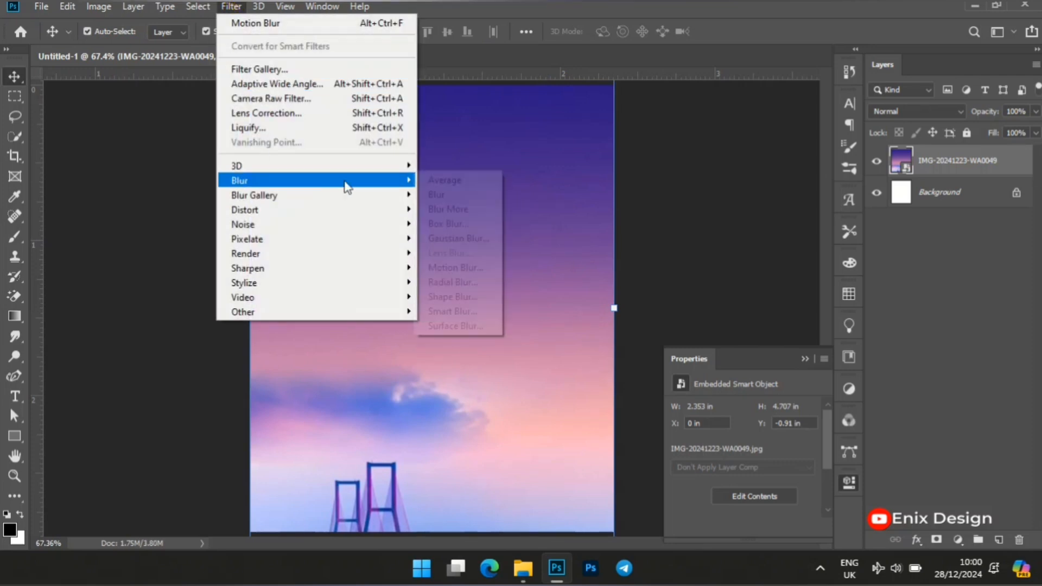
left_click(480, 272)
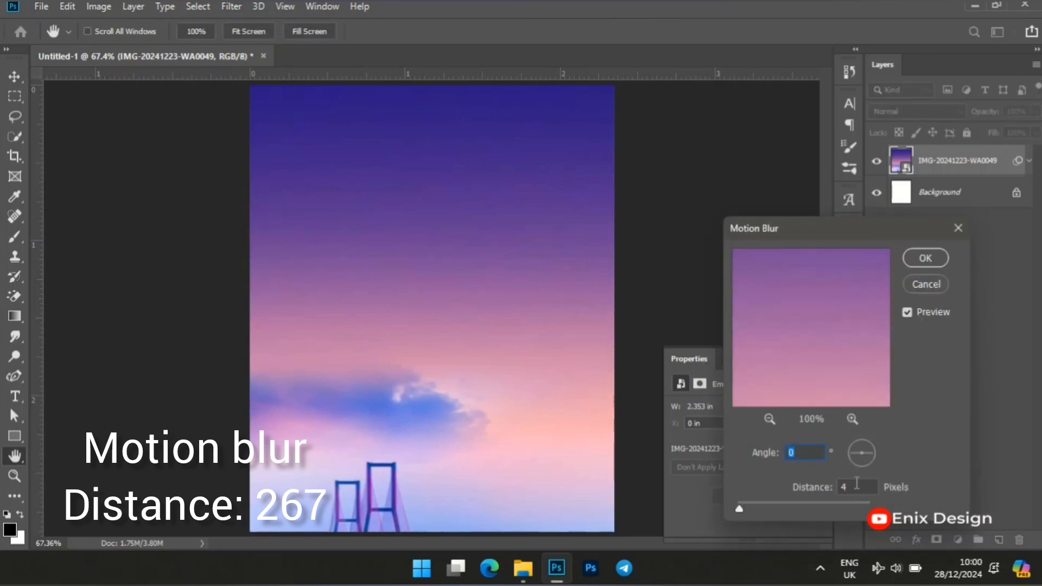
type("267")
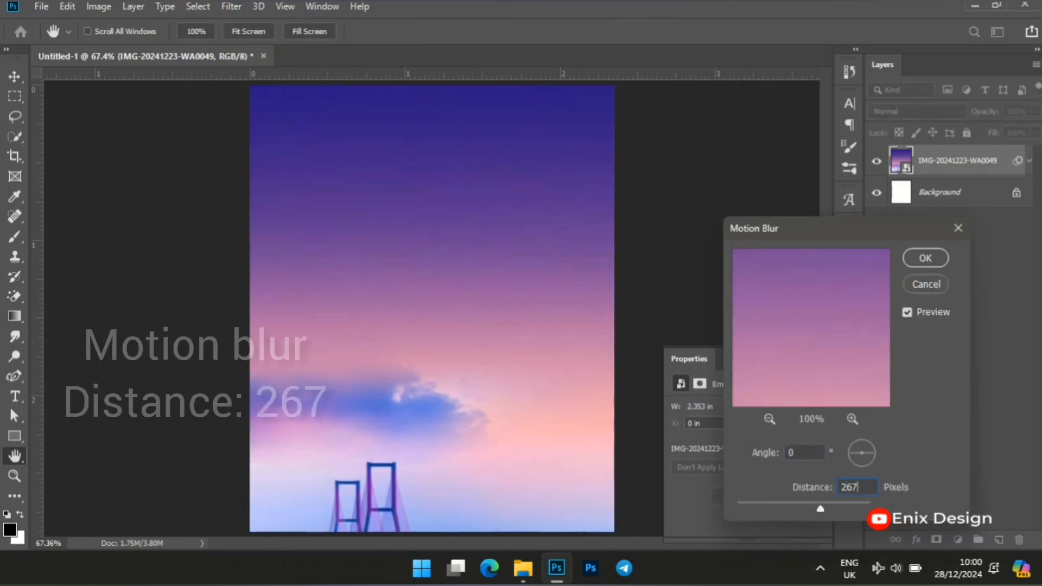
key("Return")
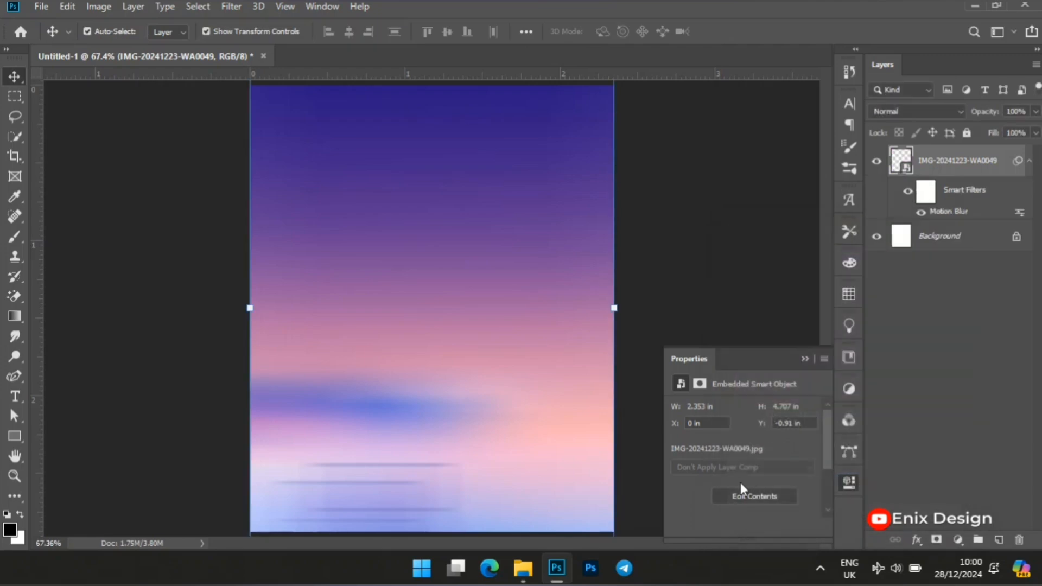
left_click(522, 568)
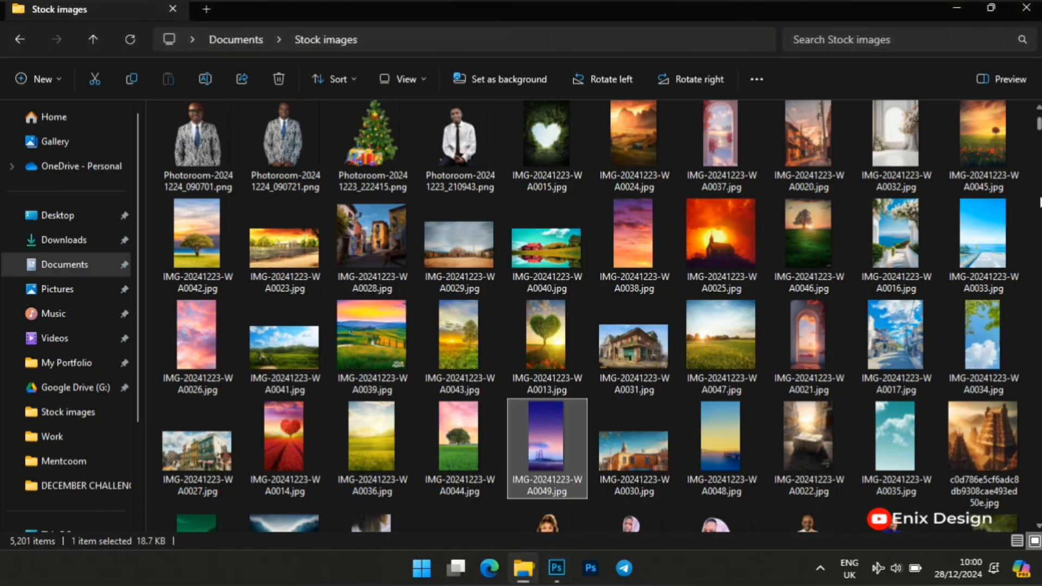
scroll(1038, 129, "down", 3)
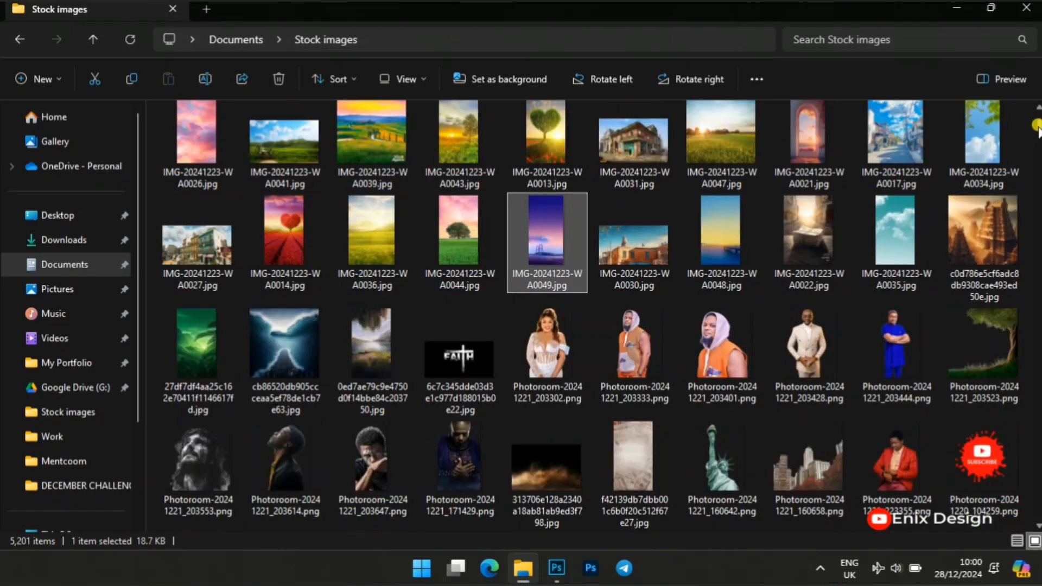
scroll(1038, 133, "down", 10)
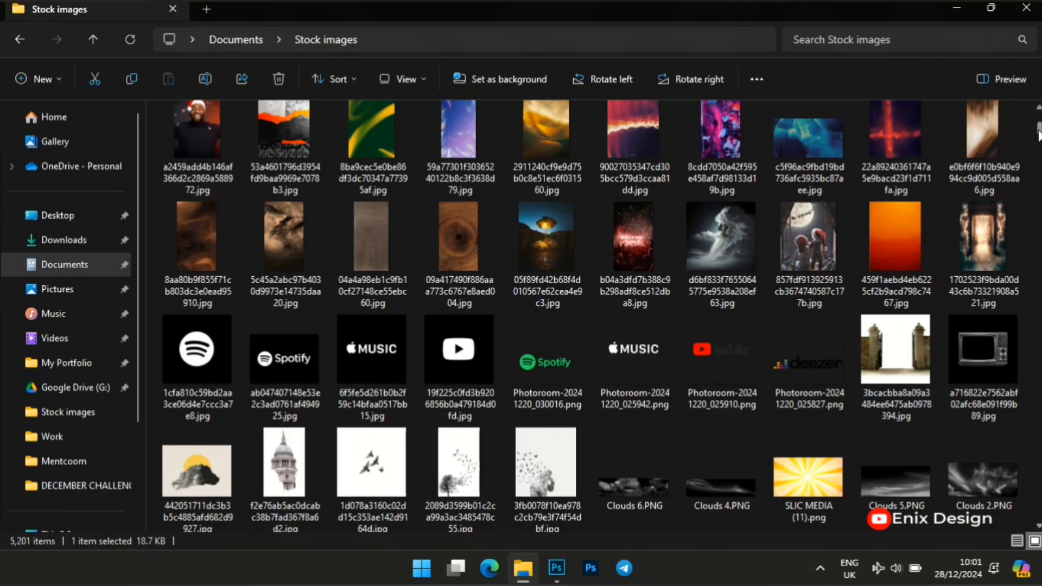
left_click_drag(726, 252, 488, 261)
left_click_drag(432, 358, 418, 334)
key("Return")
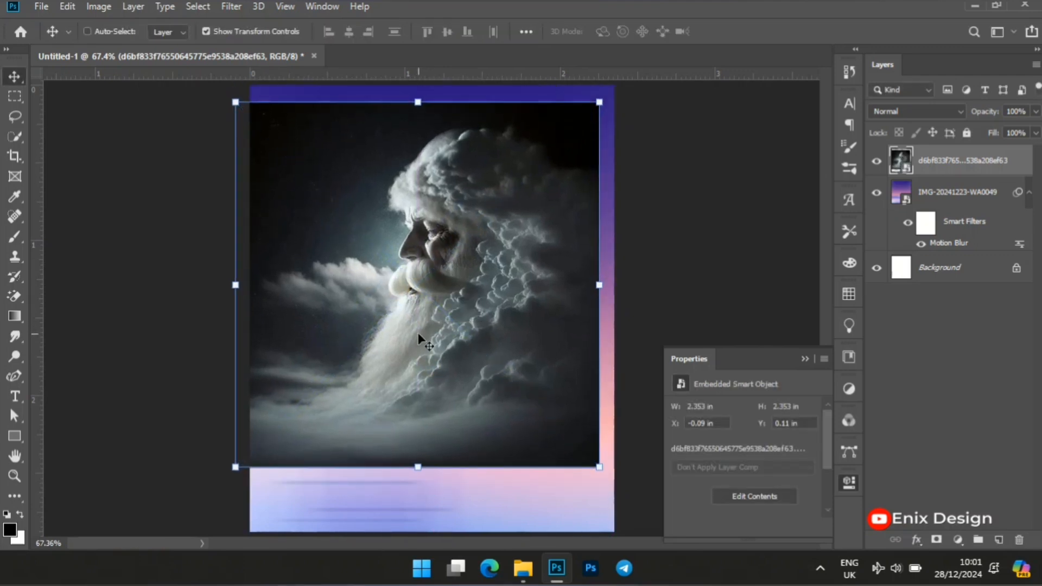
Centre the cloud-face layer horizontally against the Background layer and set its blend mode to Screen.
left_click(985, 276)
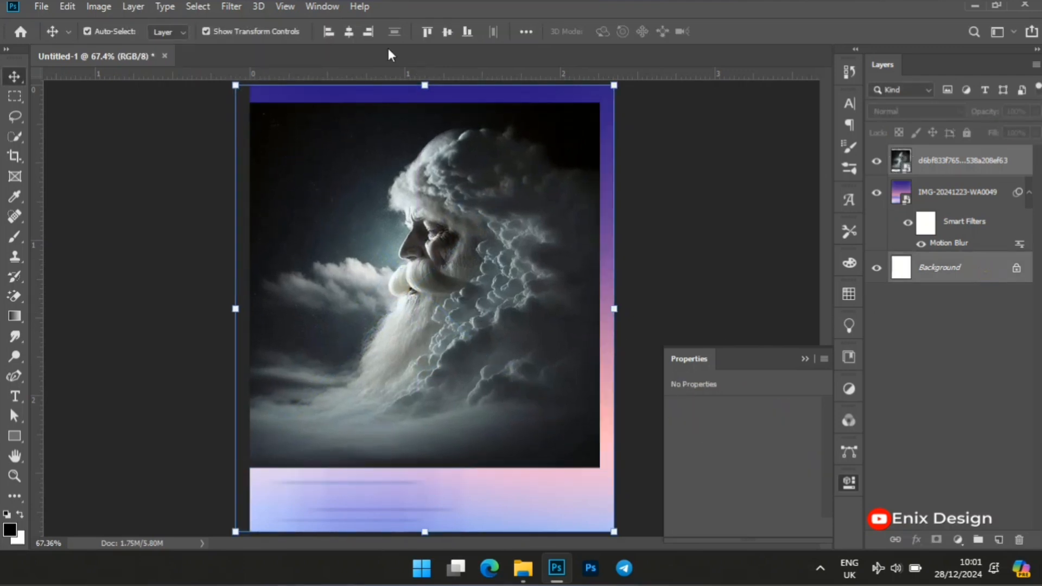
left_click(347, 32)
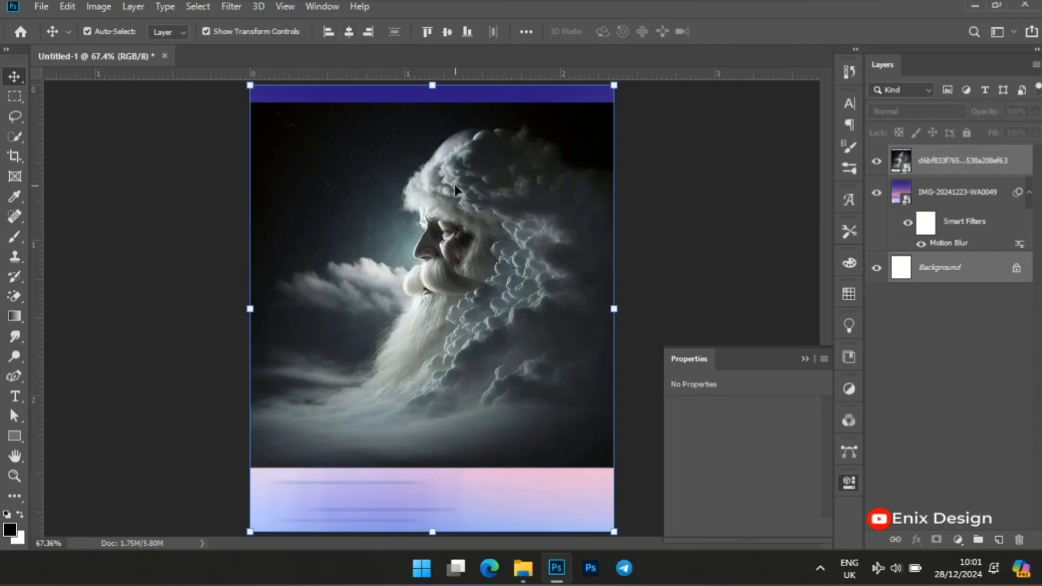
left_click(537, 322)
left_click(951, 162)
left_click(928, 110)
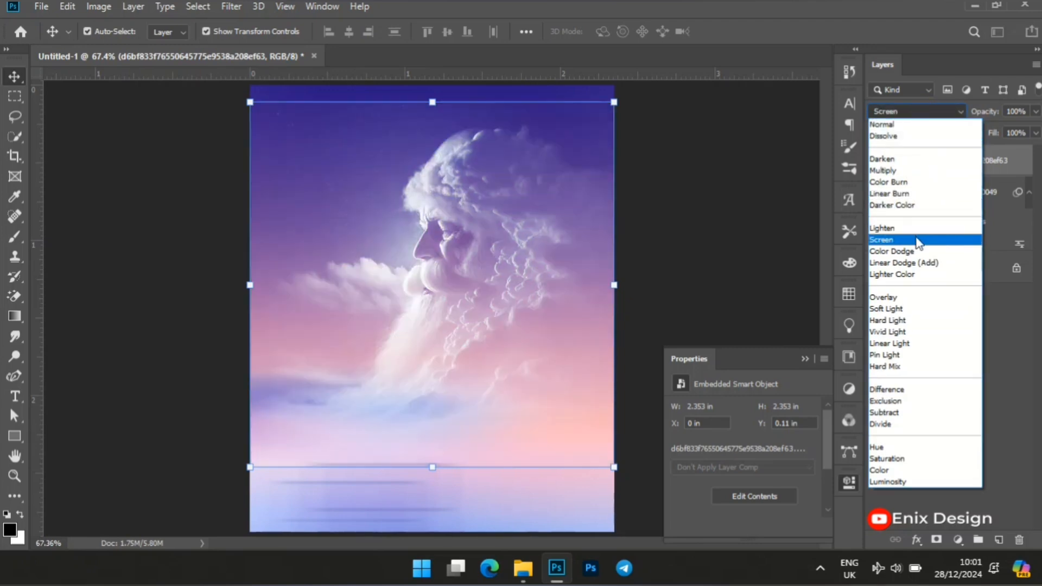
left_click(917, 241)
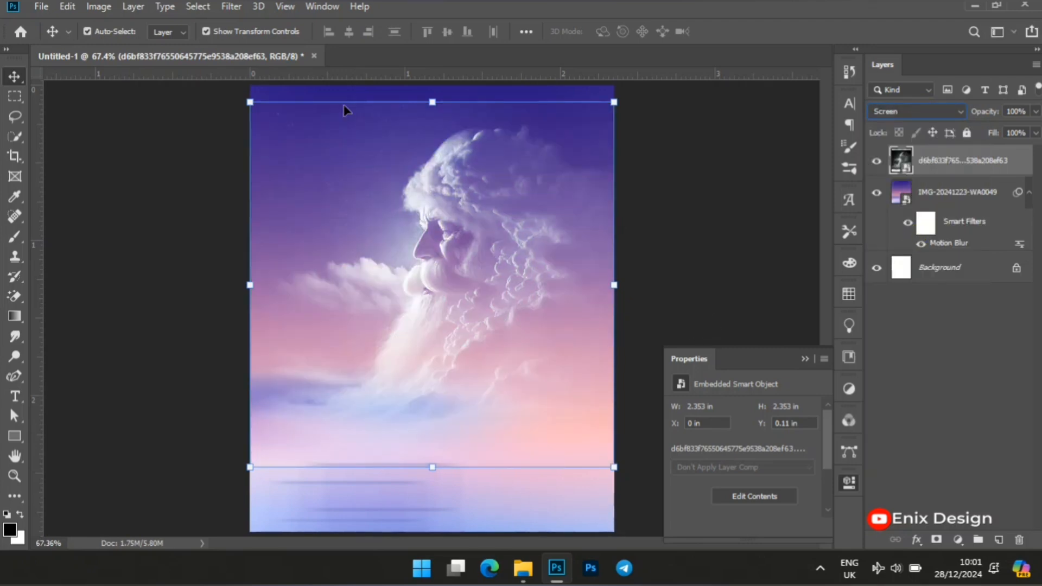
Apply a Brightness/Contrast adjustment to the cloud-face layer with the contrast set to 100.
left_click(110, 11)
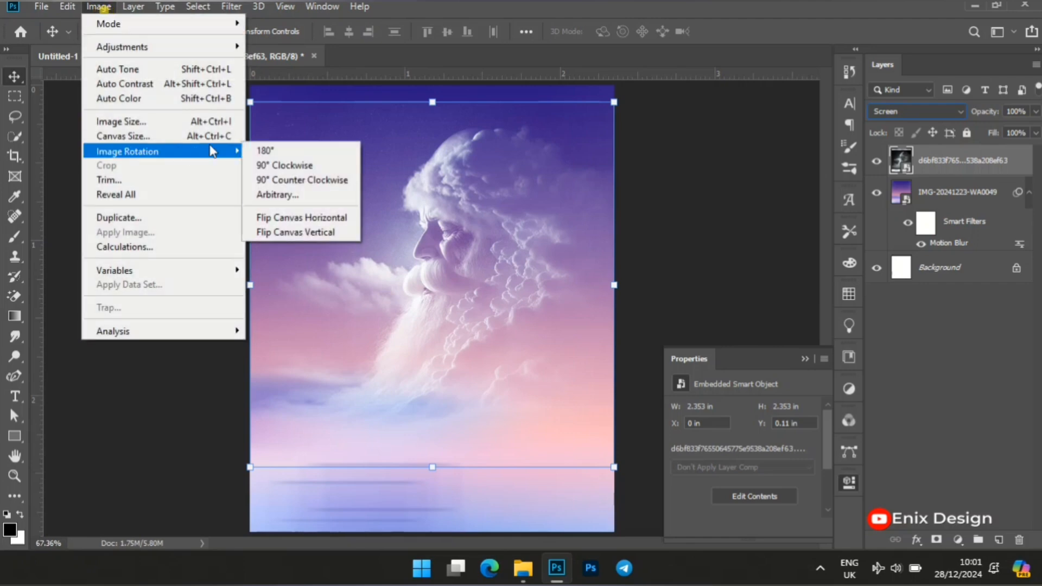
mouse_move(235, 51)
left_click(298, 47)
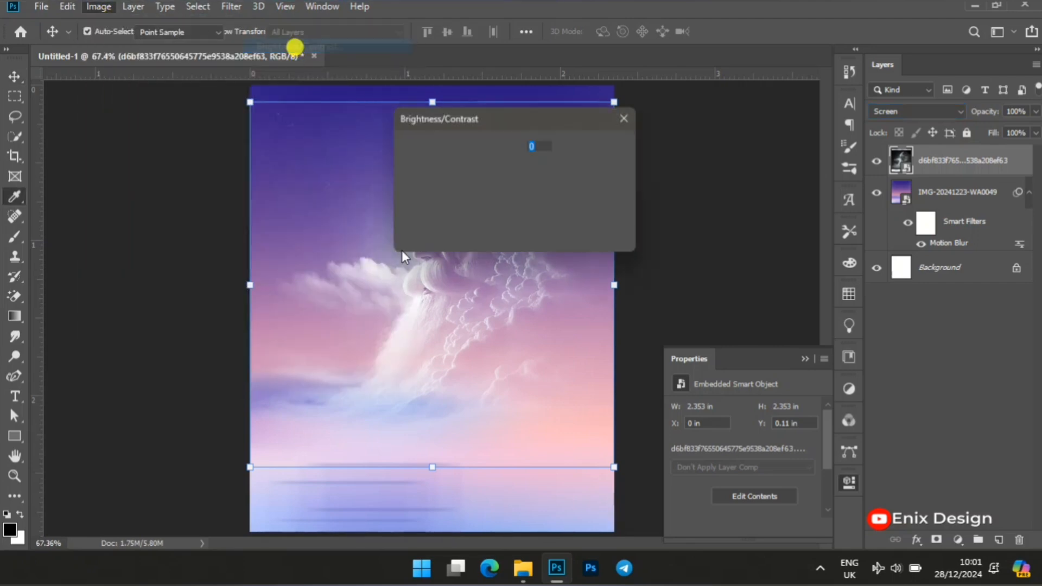
left_click_drag(484, 202, 620, 200)
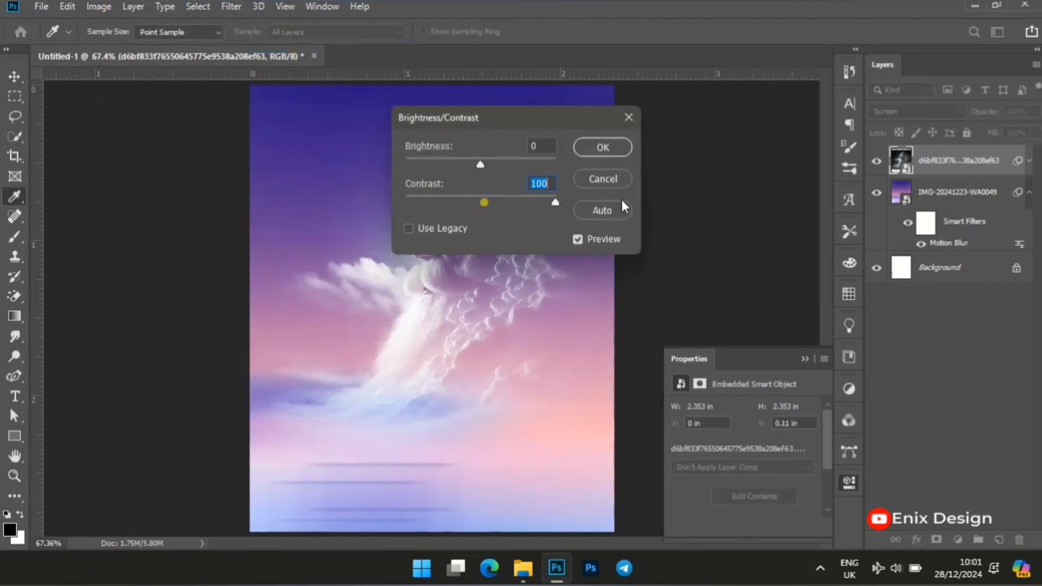
left_click(603, 147)
key("v")
left_click(441, 284)
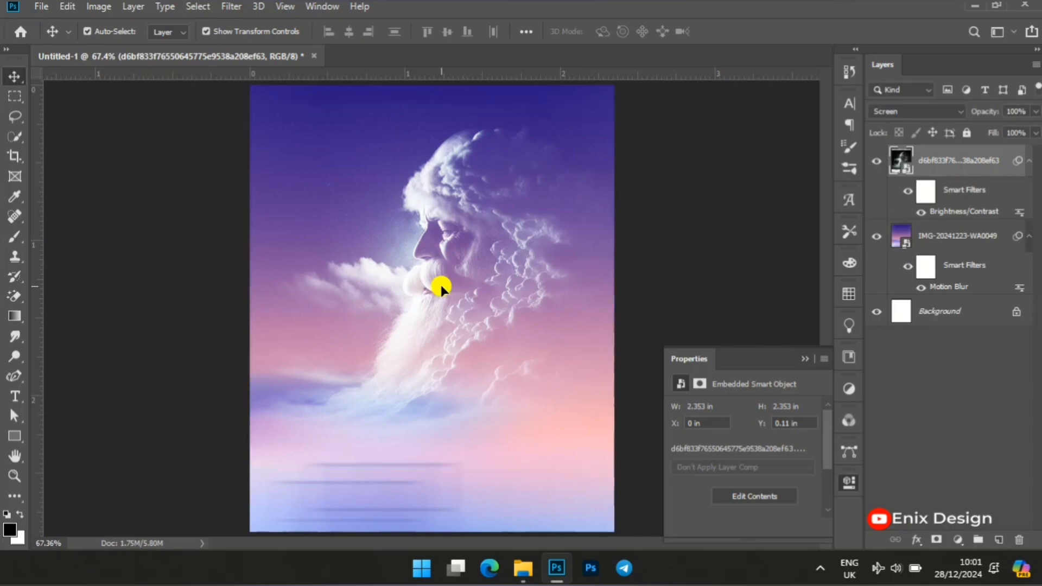
Add a layer mask to the cloud-face layer and blend its outer edges into the sky by painting black with a size 300 soft brush.
left_click(934, 539)
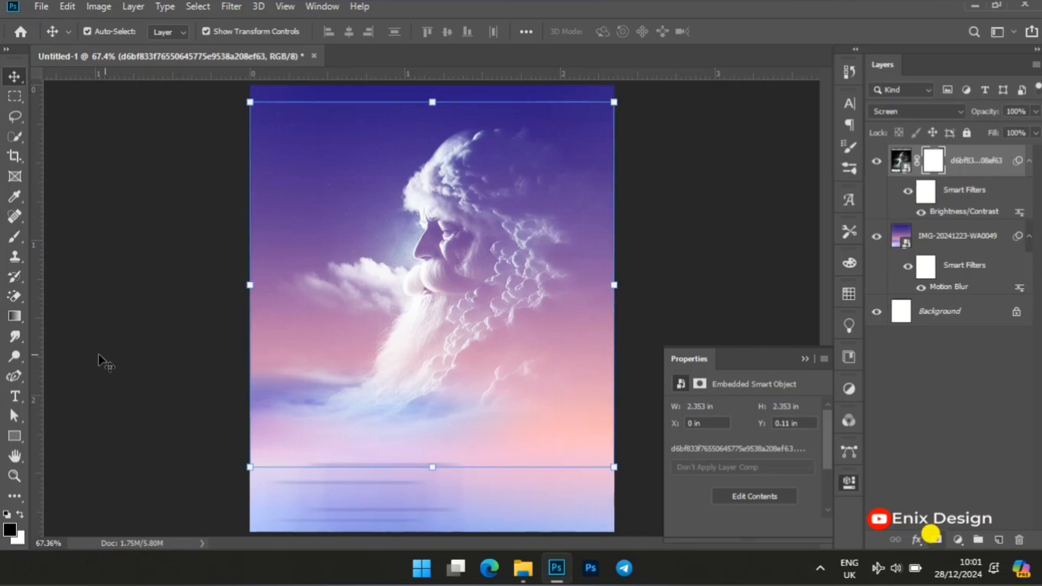
left_click(15, 237)
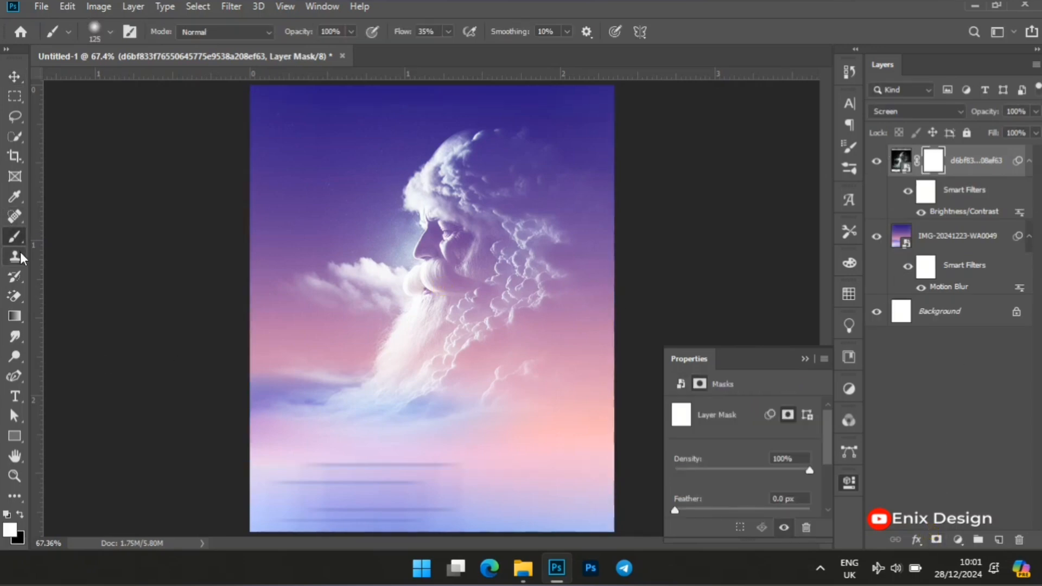
left_click(19, 514)
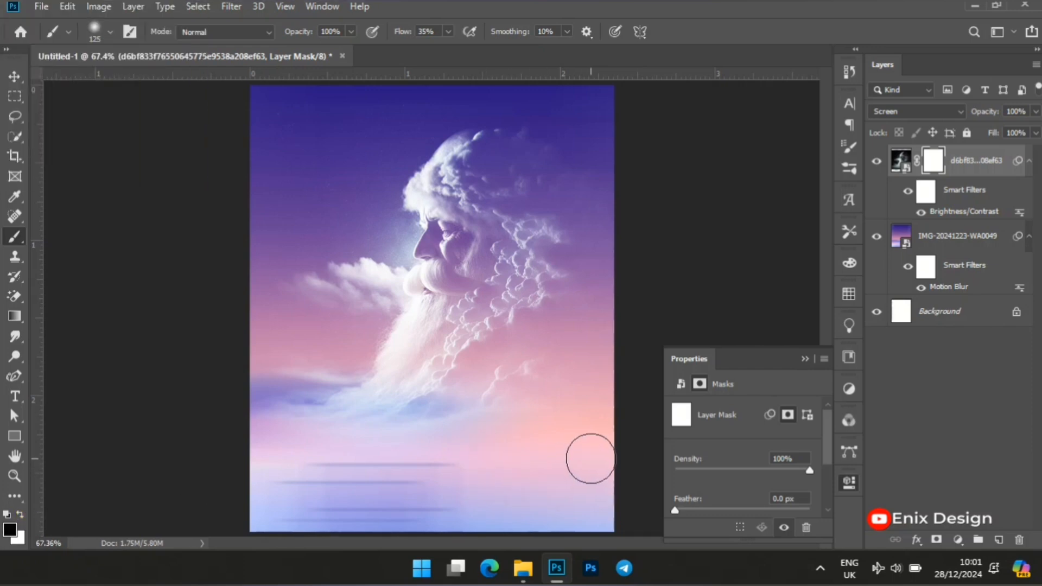
key("bracketright")
key("bracketright")
key("bracketright")
key("bracketright")
key("bracketright")
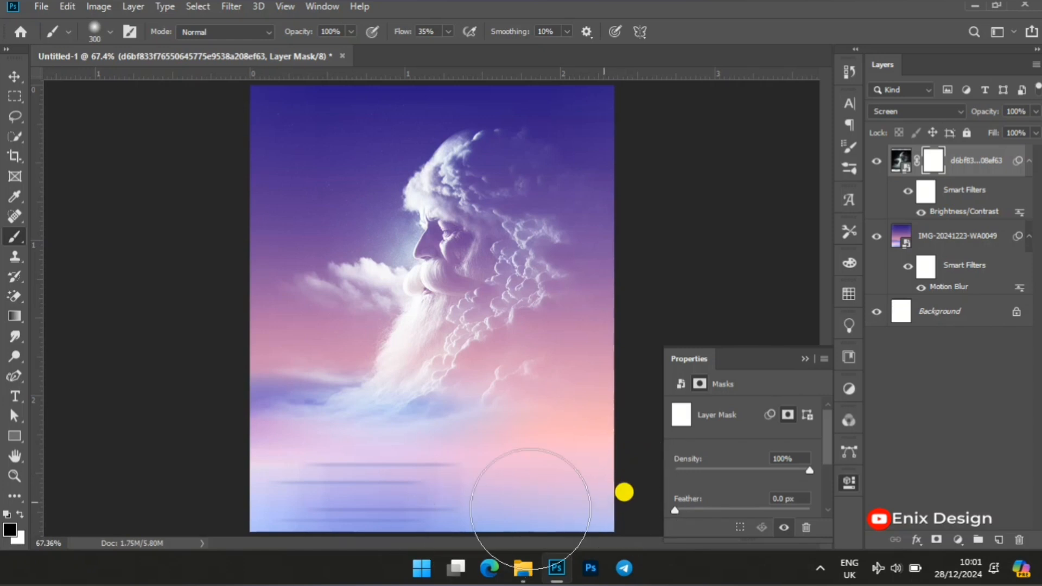
mouse_move(459, 542)
left_mouse_down()
mouse_move(630, 489)
mouse_move(480, 511)
mouse_move(709, 490)
left_mouse_up()
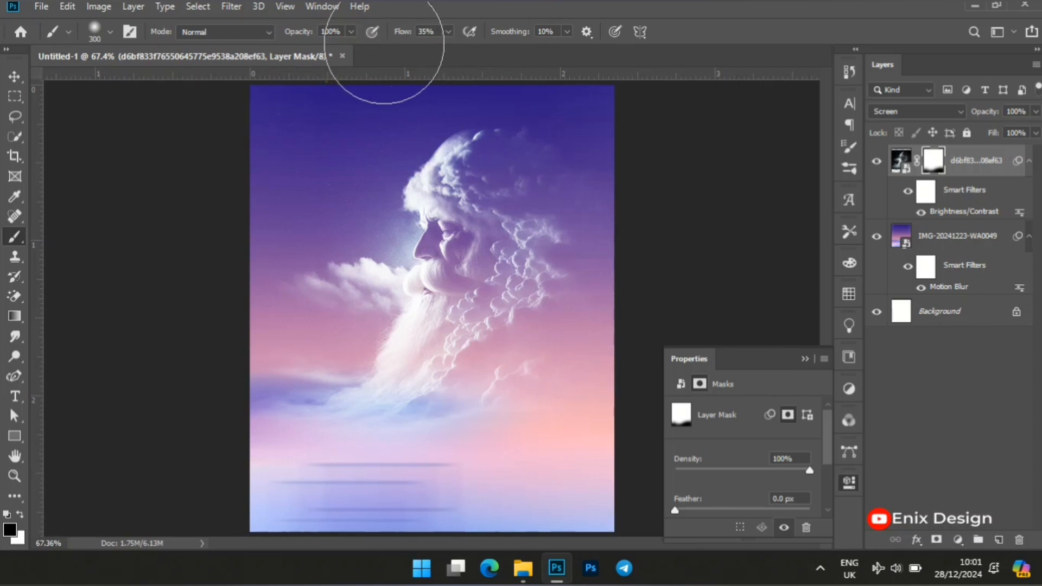
key("v")
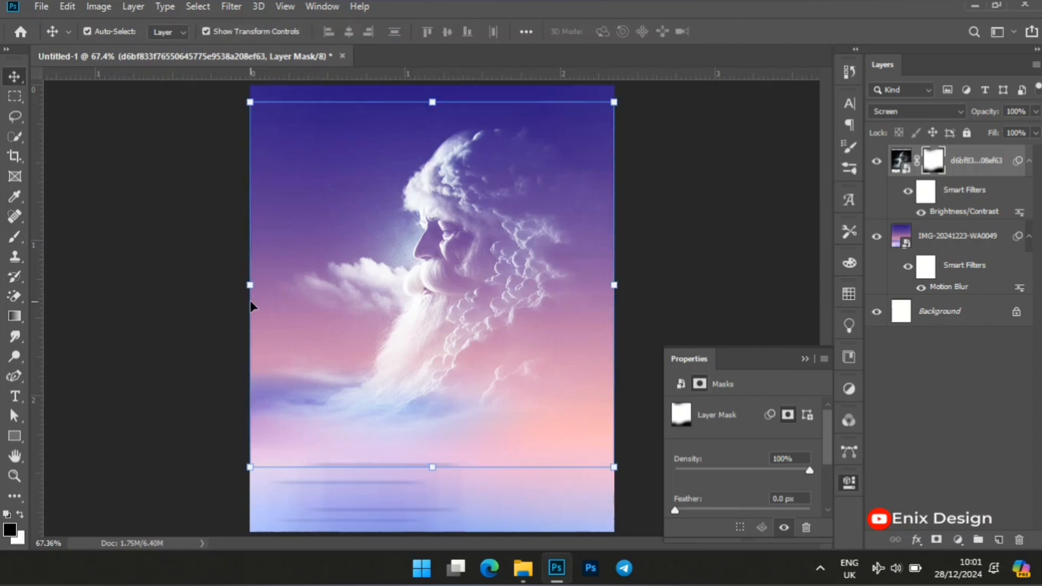
left_click(153, 375)
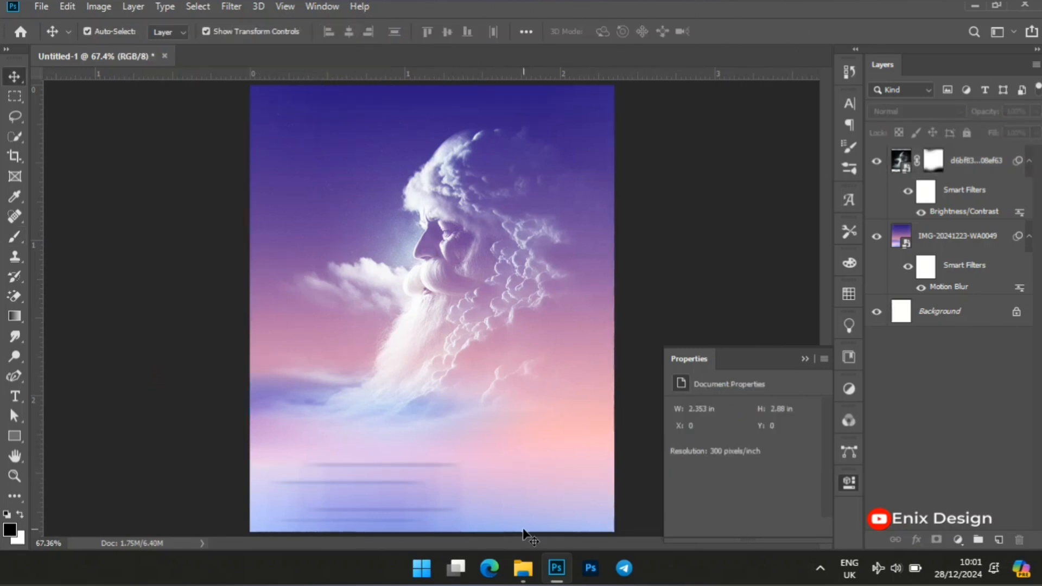
Place the Santa sleigh image 90ec9362d1dff8c8dfe534c3ef8a4d4c.jpg from the Stock images folder, scaled to about 12.4%, in the poster's upper-left corner.
left_click(523, 568)
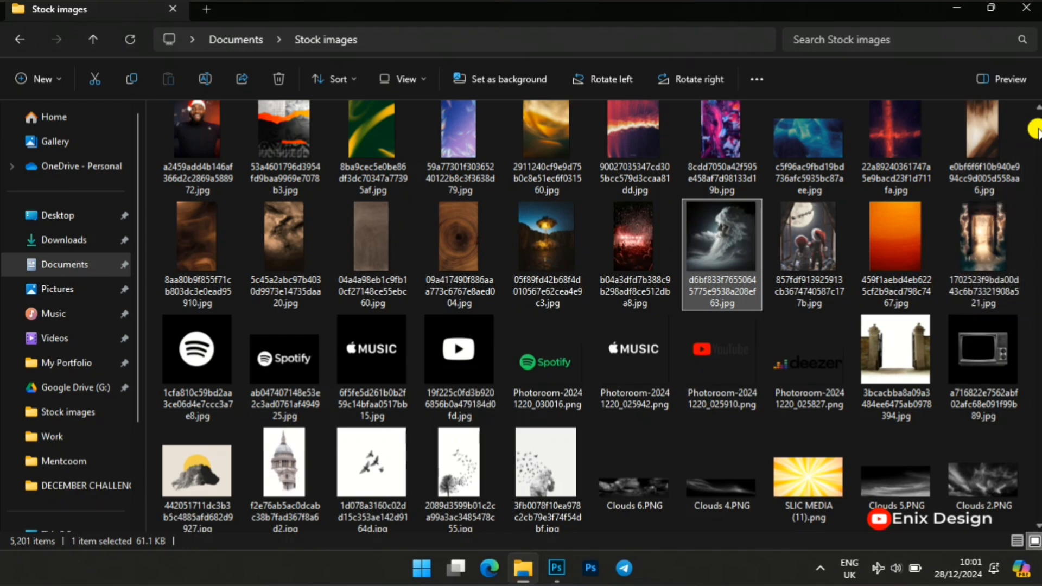
left_click_drag(1037, 129, 1038, 125)
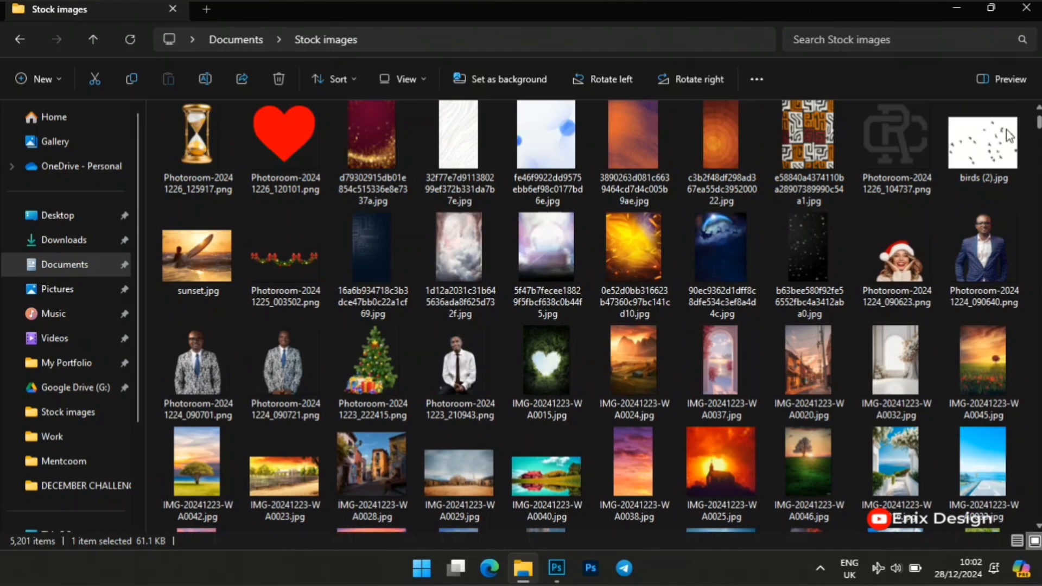
left_click(739, 264)
left_click_drag(708, 263, 331, 260)
left_click_drag(366, 197, 374, 217)
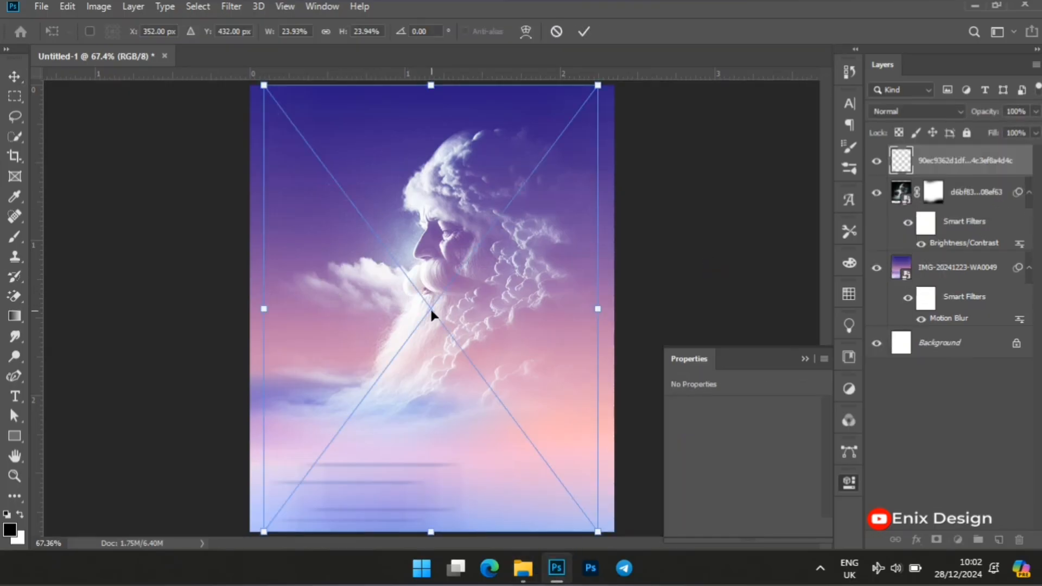
left_click_drag(599, 534, 426, 331)
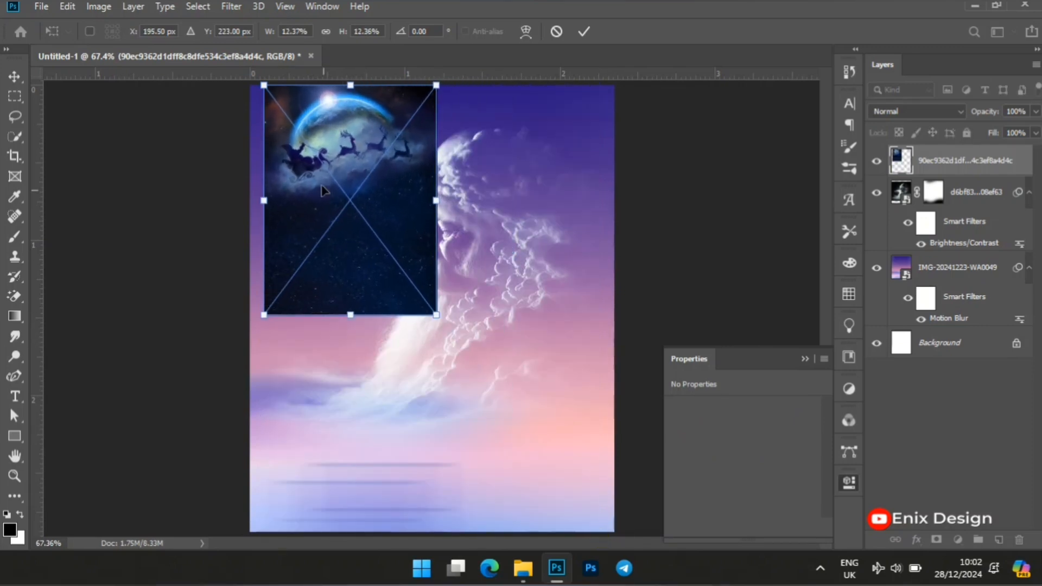
left_click_drag(318, 179, 295, 187)
key("Return")
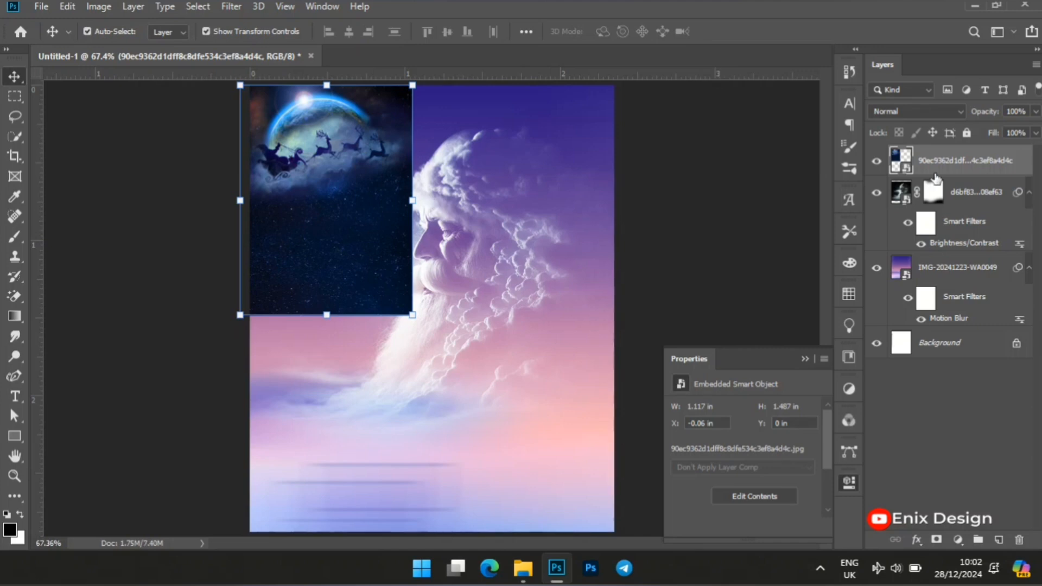
Set the sleigh image layer's blend mode to Linear Dodge (Add) and add a layer mask to it.
left_click(951, 112)
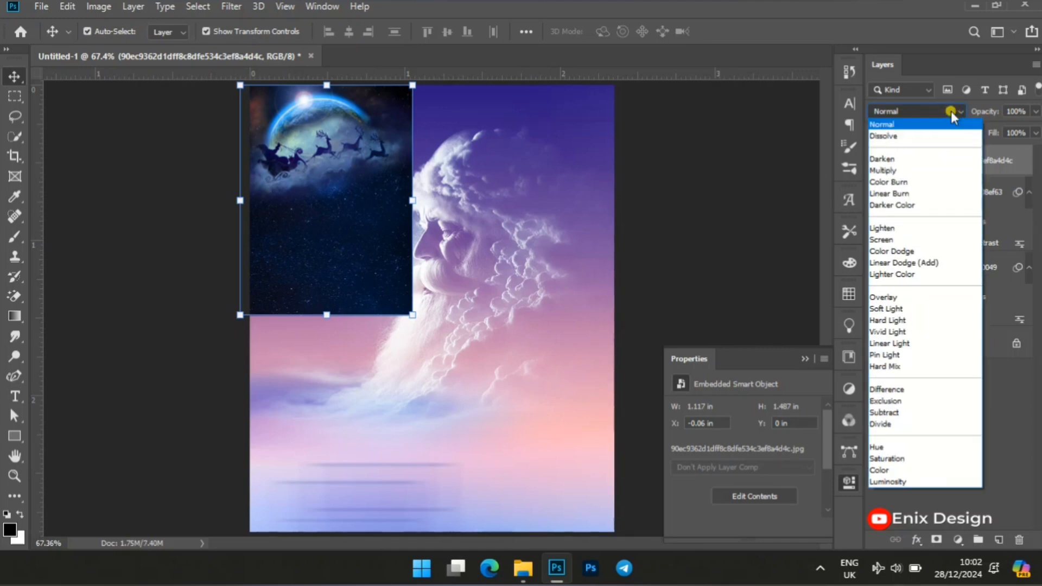
left_click(925, 263)
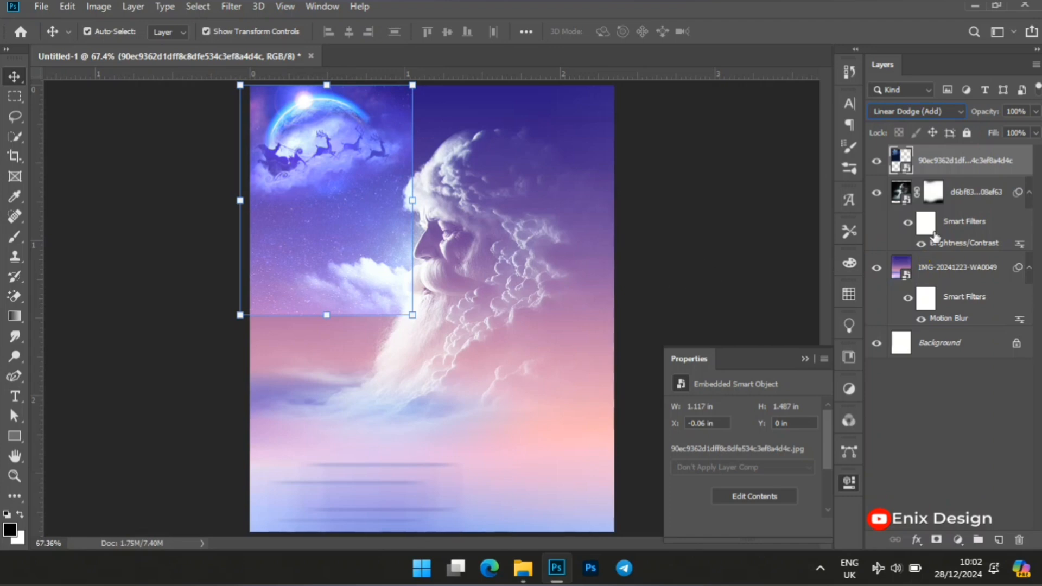
left_click(936, 539)
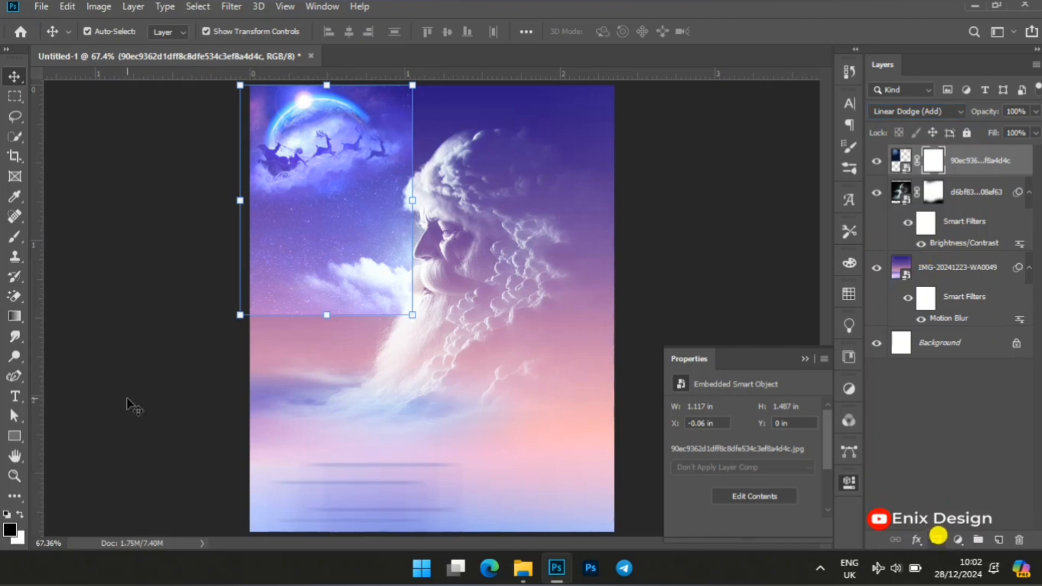
Paint black on the sleigh layer's mask with a size 300 soft brush, raising flow to 100%, to hide its right and lower edges.
left_click(16, 237)
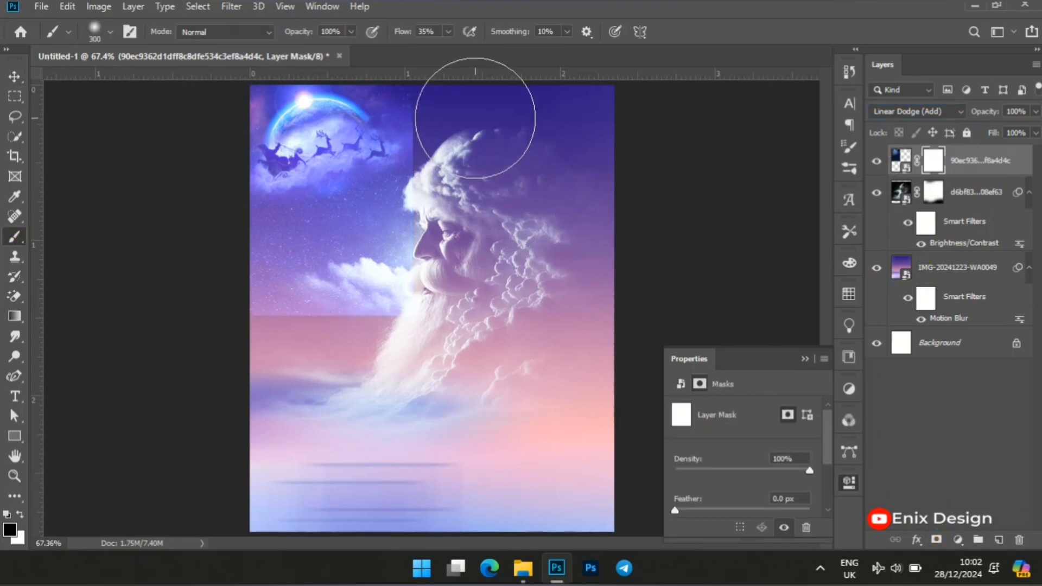
left_click(460, 106)
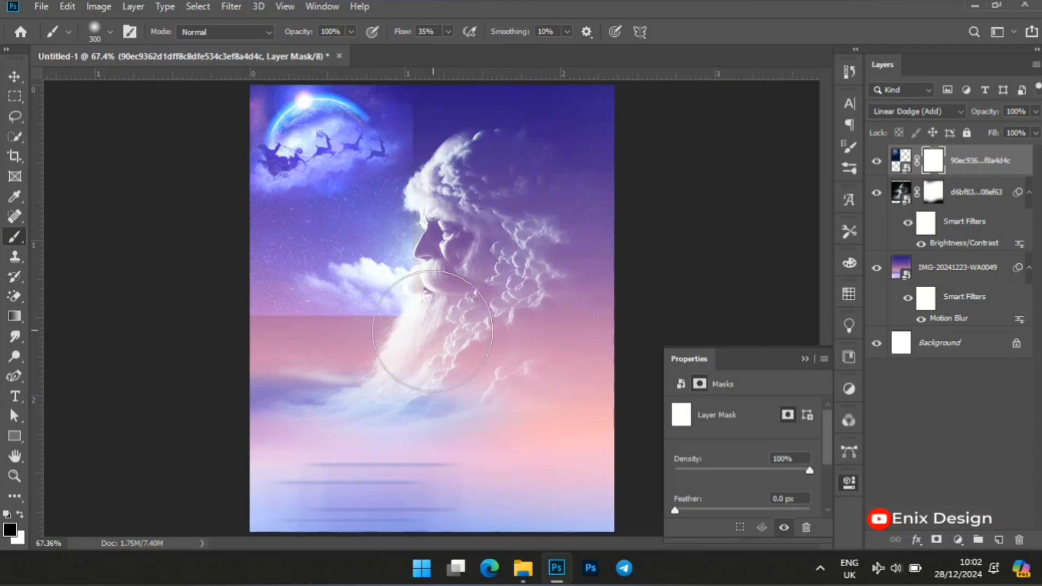
mouse_move(458, 109)
left_mouse_down()
mouse_move(476, 163)
mouse_move(459, 163)
mouse_move(473, 122)
mouse_move(489, 145)
mouse_move(476, 179)
mouse_move(494, 167)
mouse_move(510, 174)
left_mouse_up()
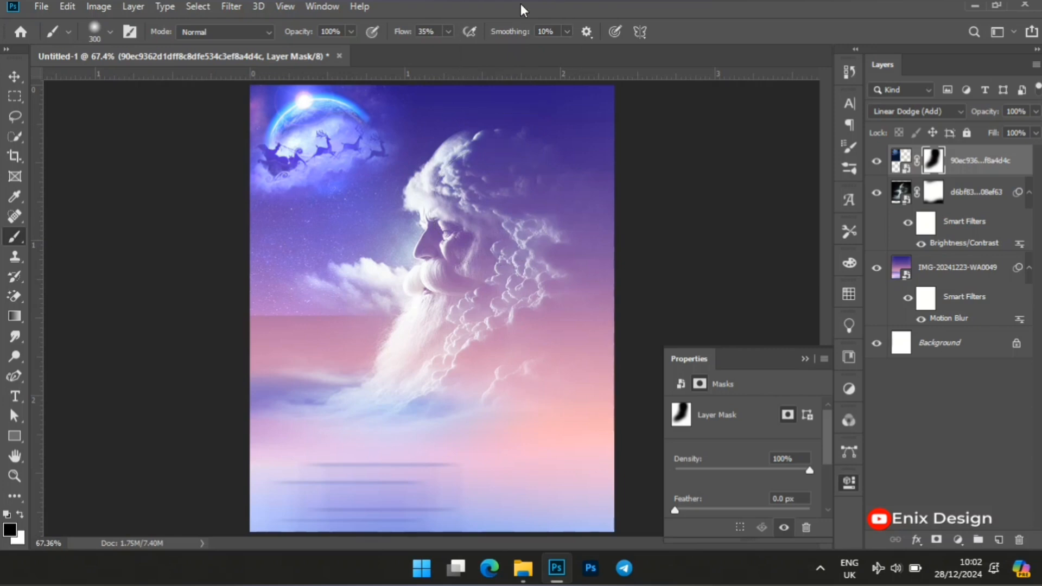
left_click(448, 31)
left_click_drag(445, 48, 548, 56)
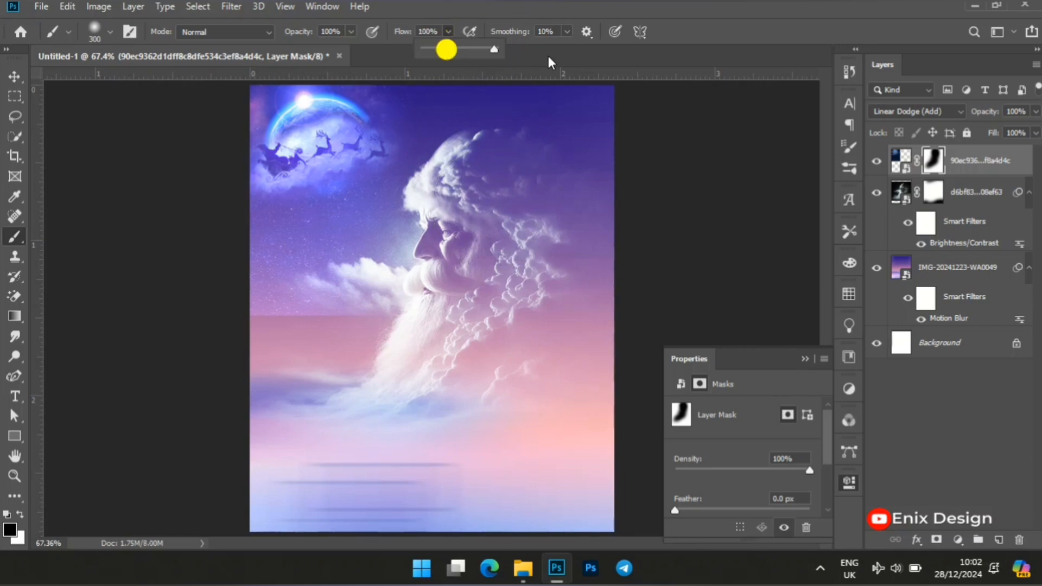
left_click(447, 316)
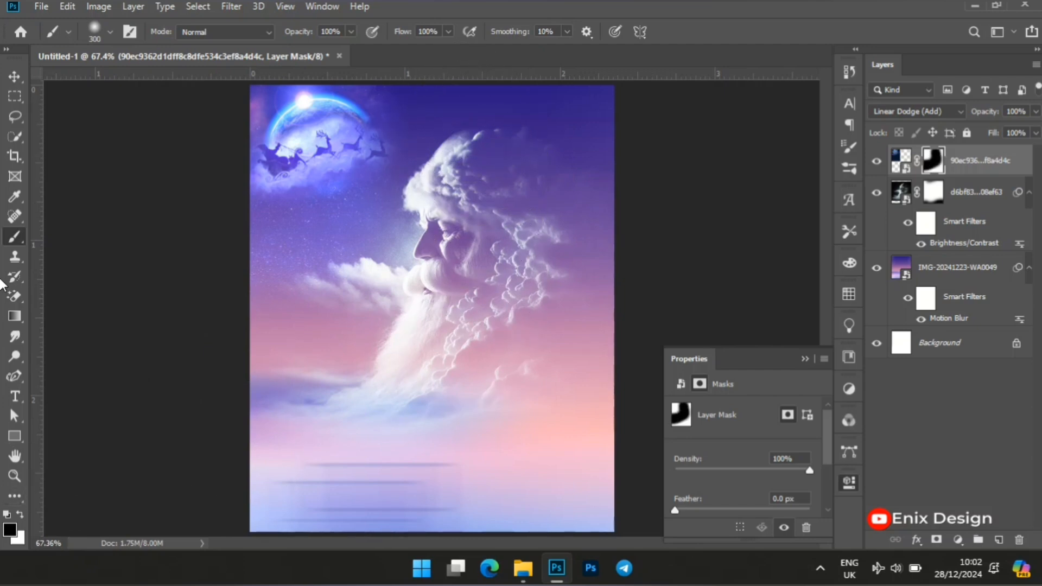
left_click(14, 76)
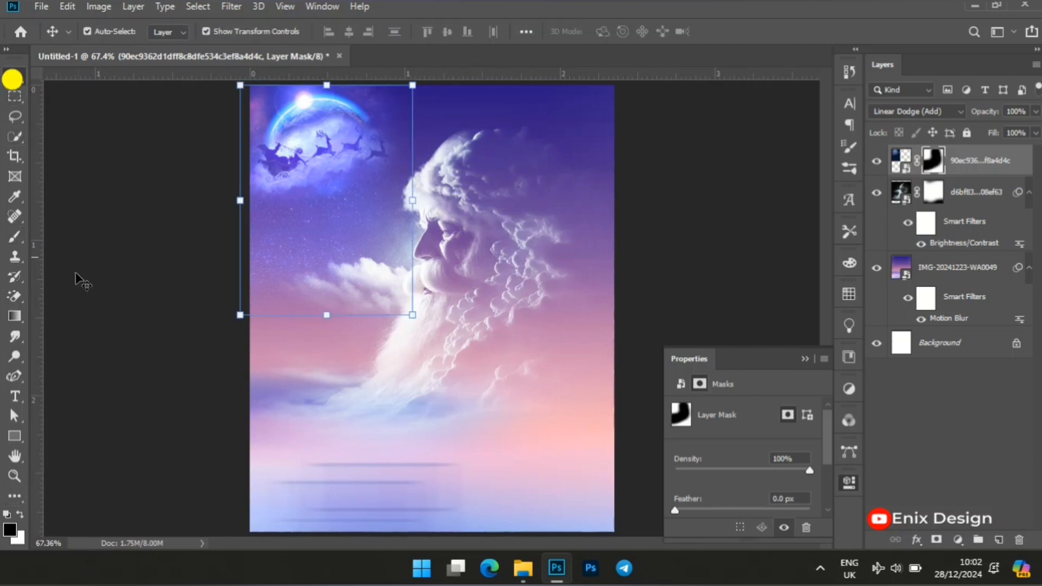
left_click(97, 426)
key("z")
right_click(451, 385)
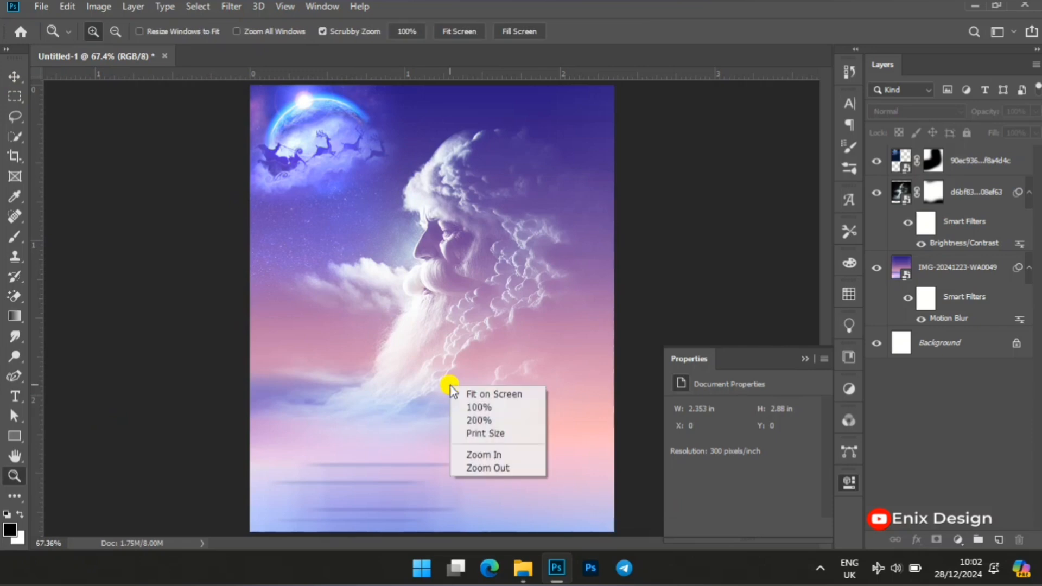
left_click(460, 394)
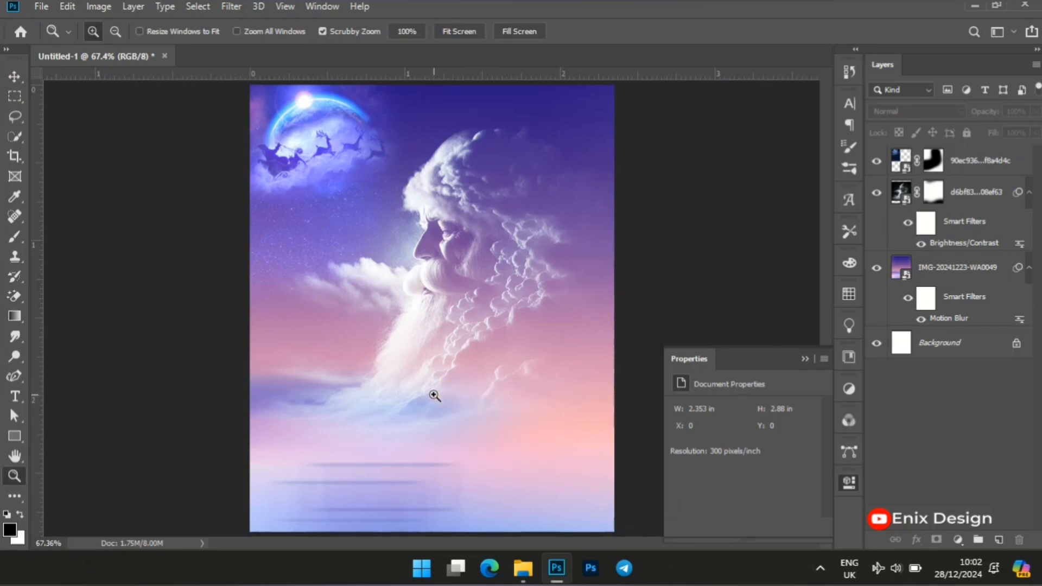
key("v")
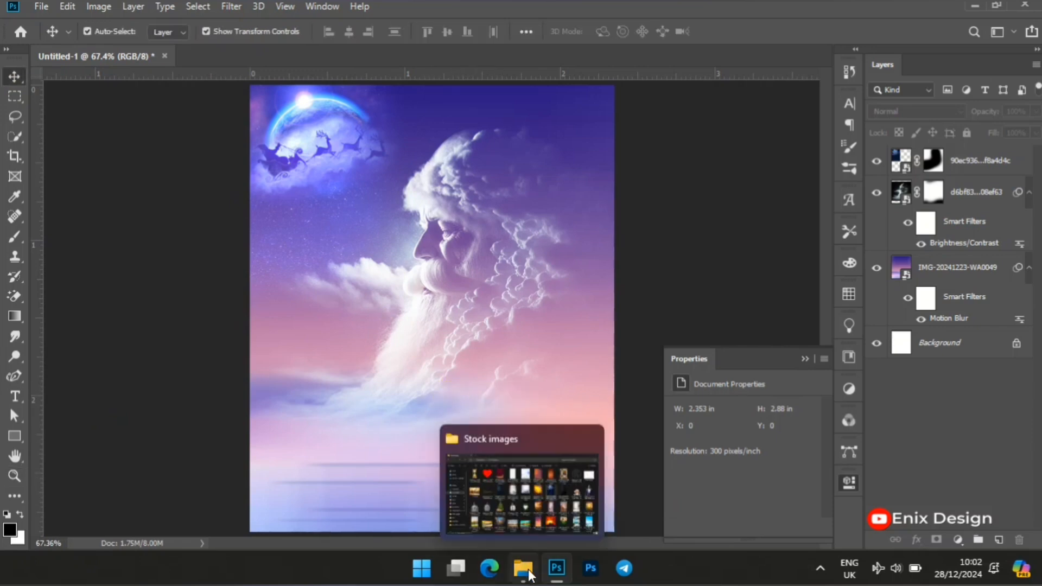
Add the black centred text CHRISTMAS in the Christmas Jewelry font at 15.56 pt across the lower part of the poster.
left_click(14, 400)
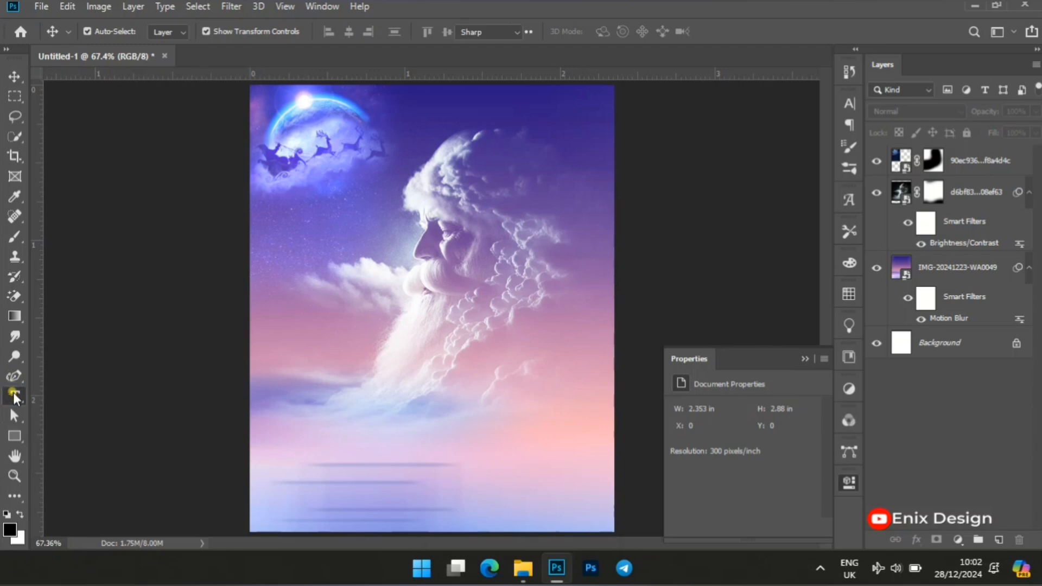
left_click(64, 401)
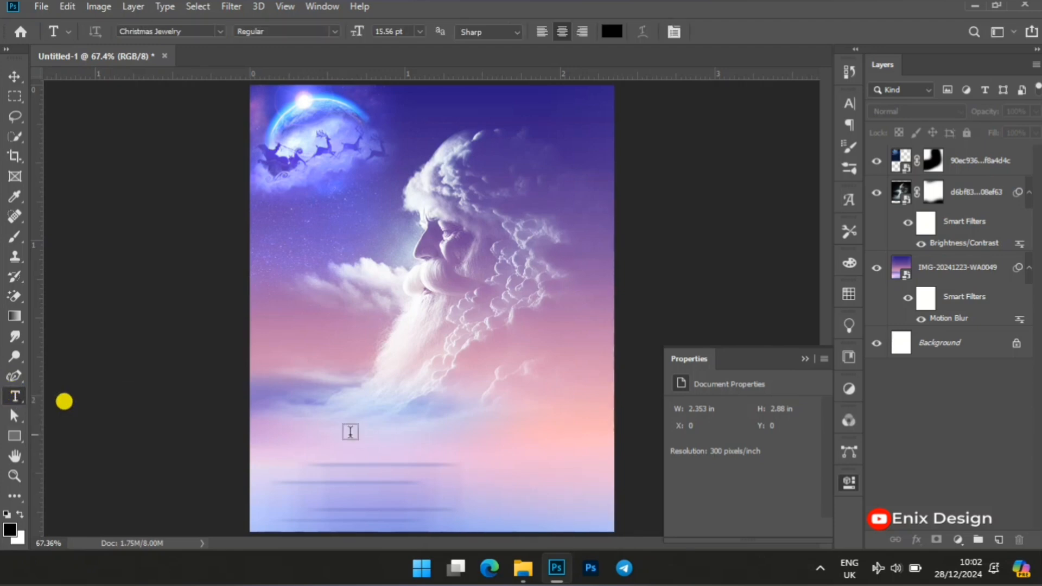
left_click(381, 466)
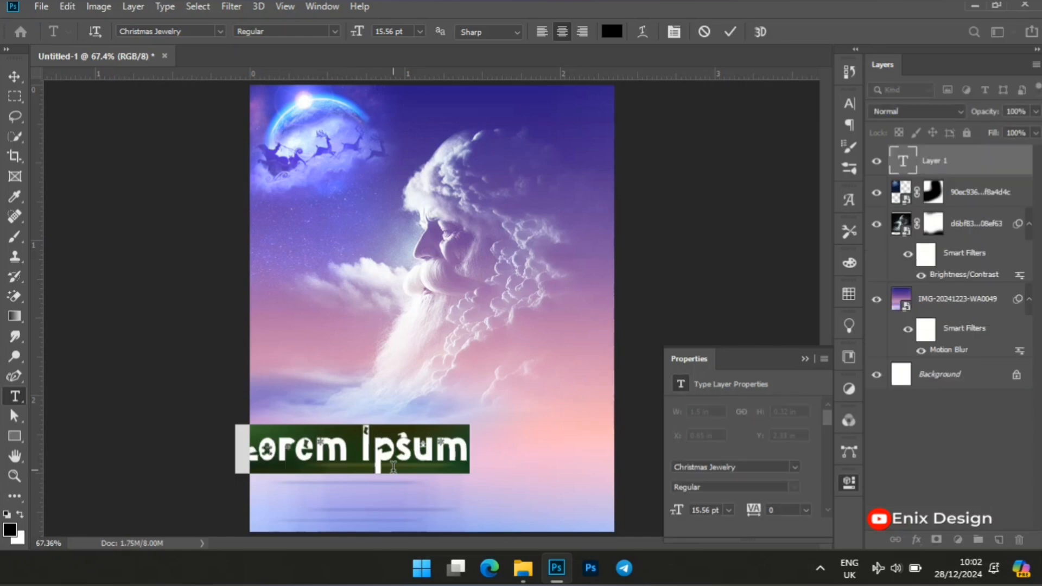
type("C")
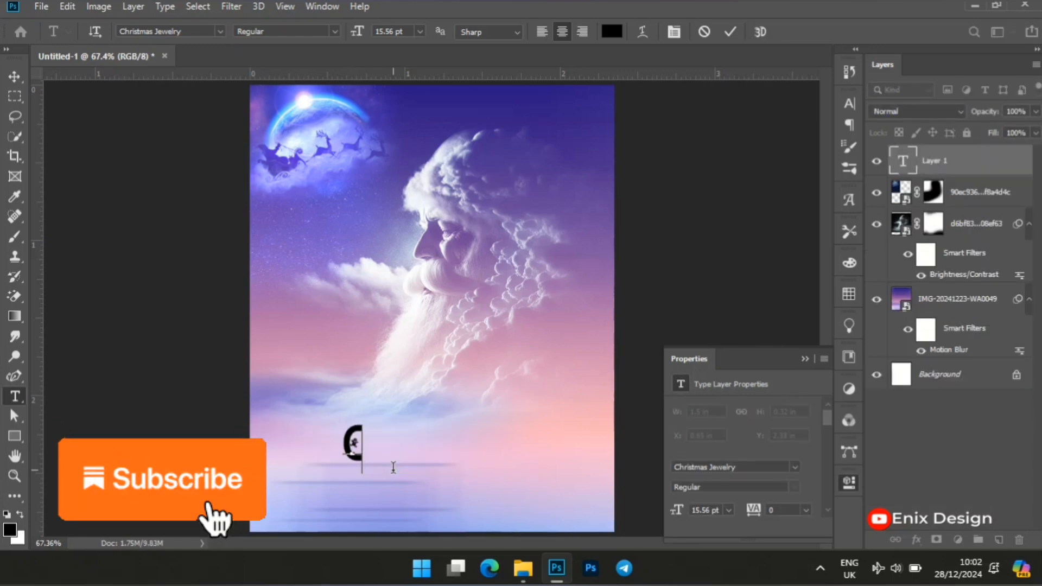
type("HR")
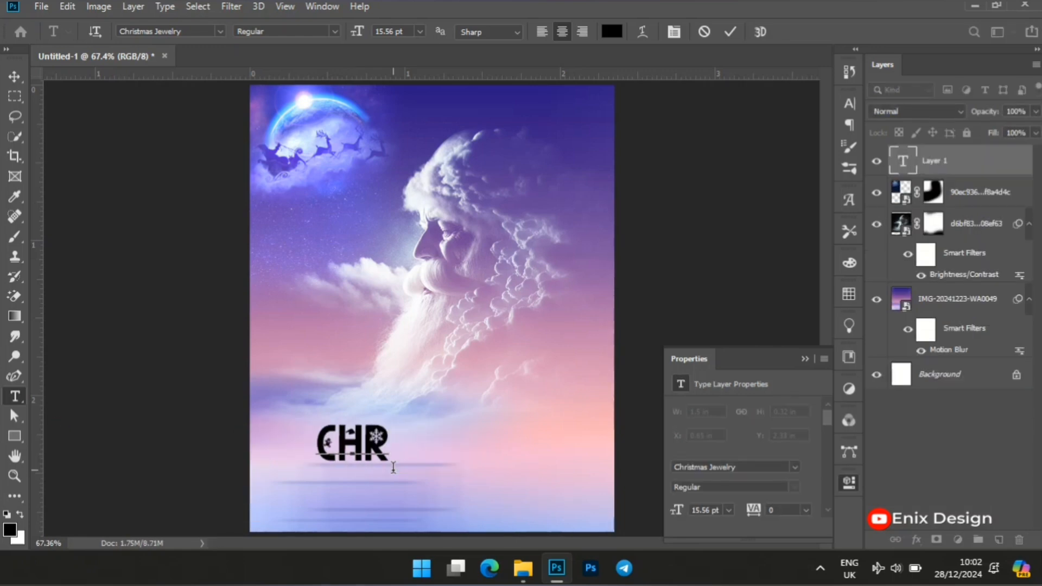
type("ISTMAS")
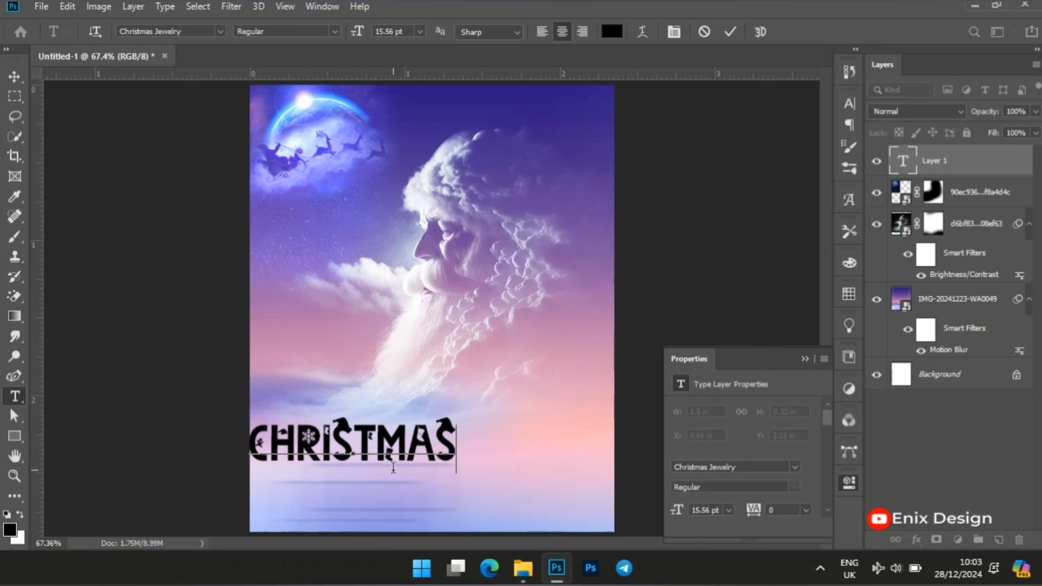
left_click(14, 76)
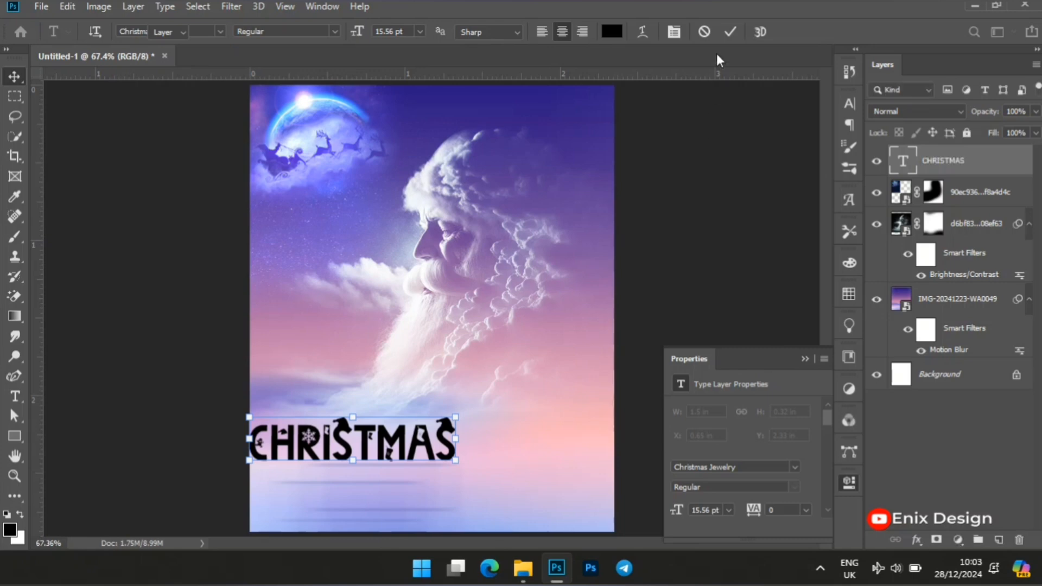
Move the CHRISTMAS text right and slightly down and enlarge it to about 20 pt.
left_click_drag(383, 454, 444, 469)
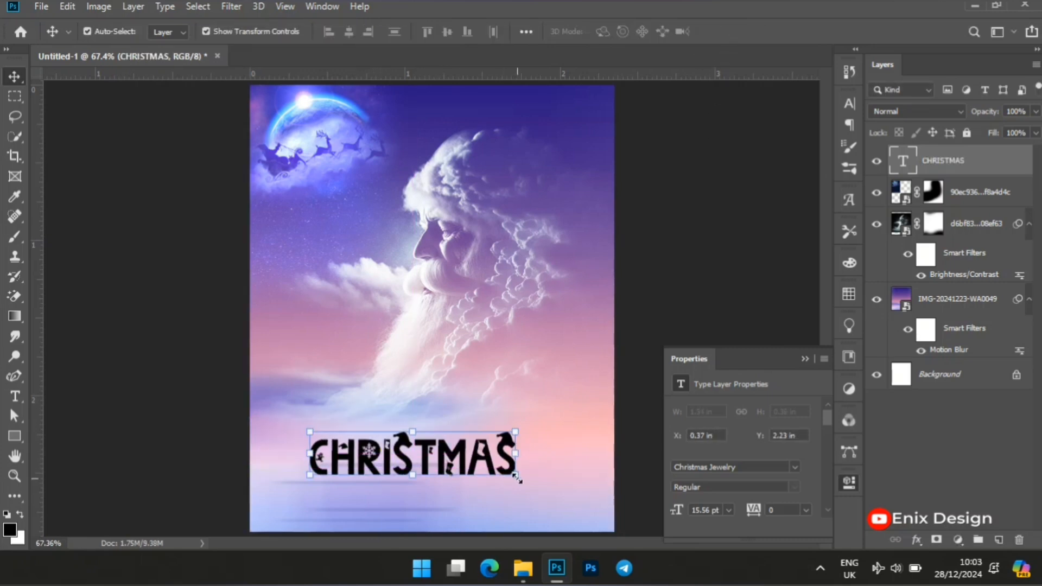
left_click_drag(556, 498, 574, 497)
key("Return")
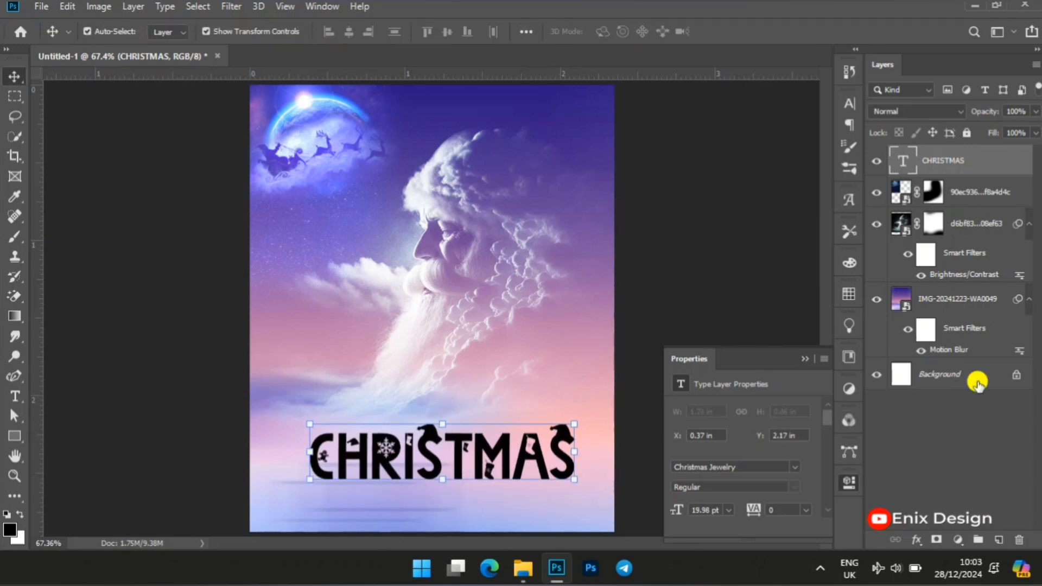
Centre the CHRISTMAS text horizontally against the Background layer.
left_click(977, 382)
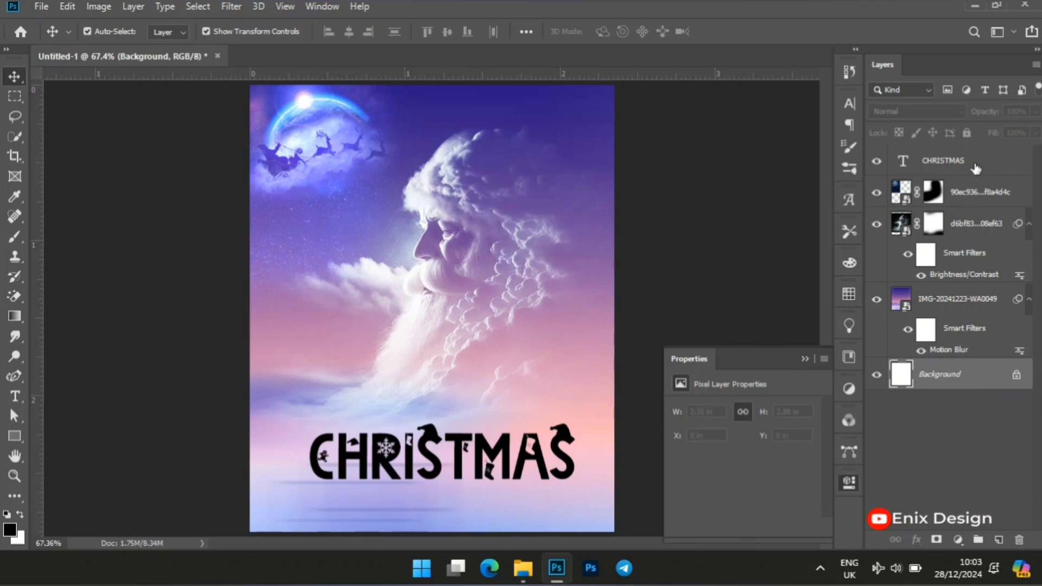
left_click(925, 162)
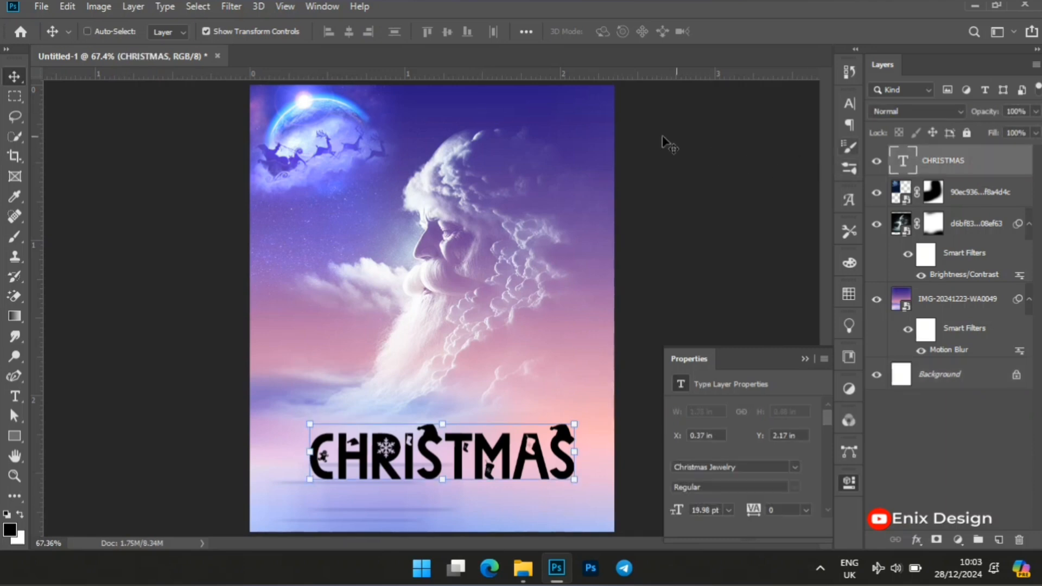
left_click(949, 380)
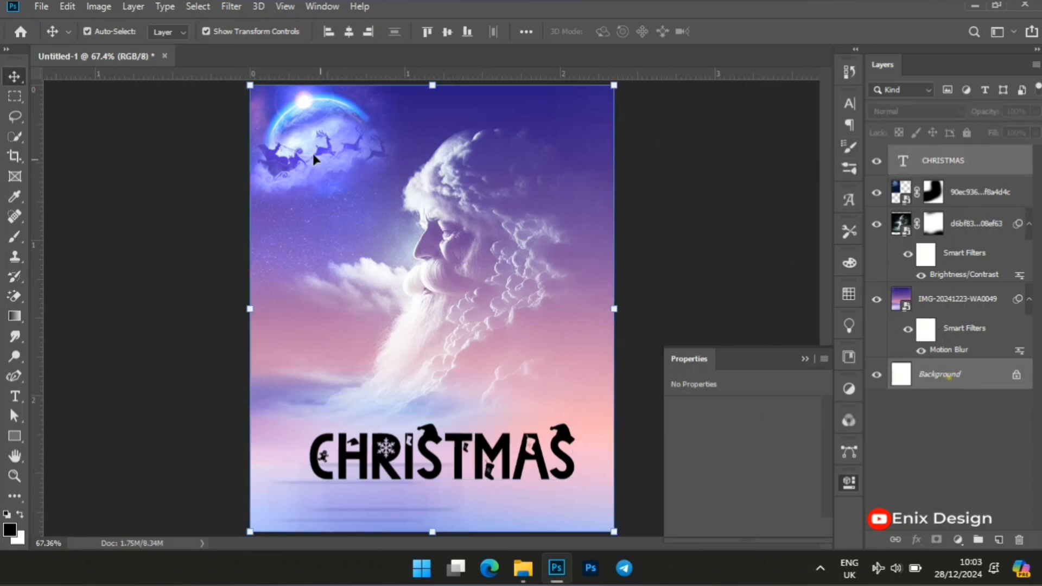
left_click(349, 31)
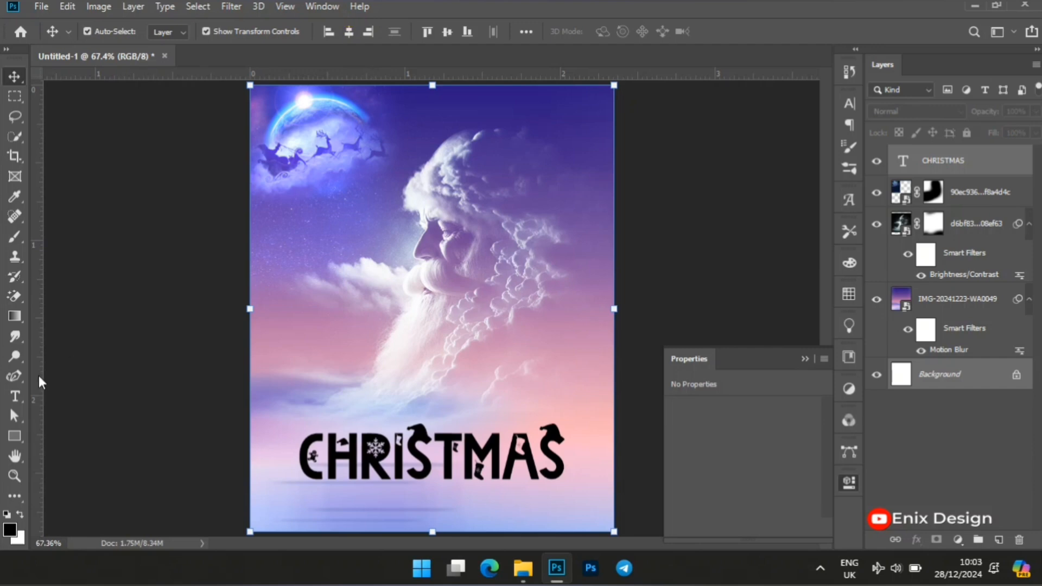
left_click(74, 394)
Duplicate the CHRISTMAS text, move the copy directly above the original and change its wording to MERRY.
left_click(449, 468)
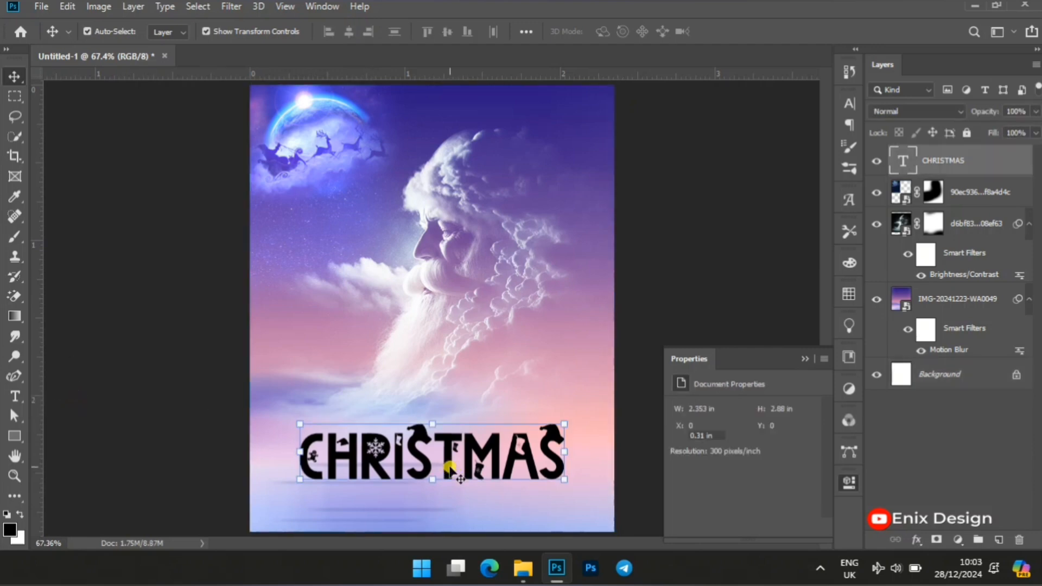
key("ctrl+j")
left_click_drag(452, 472, 453, 418)
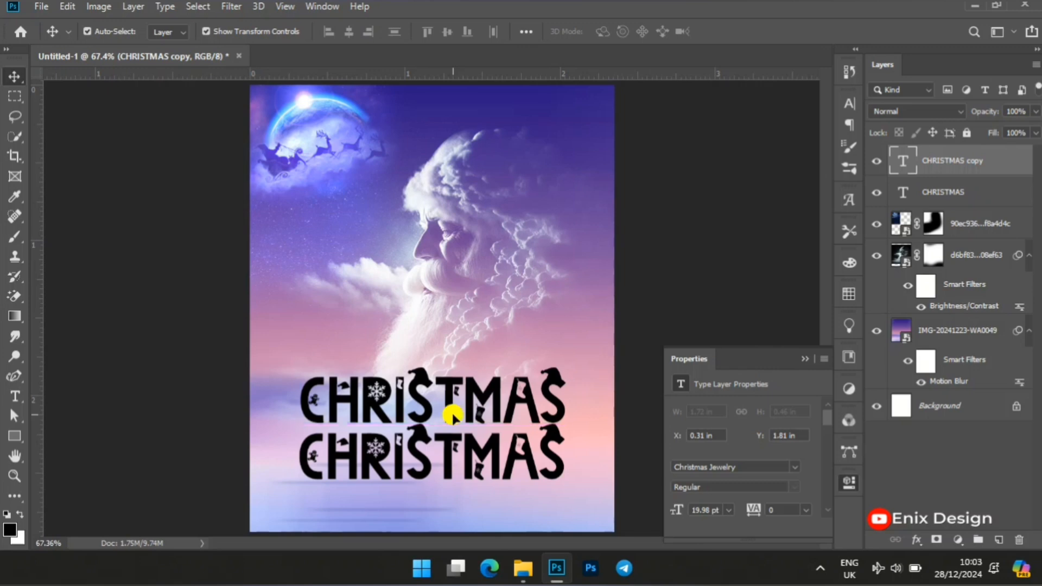
double_click(452, 413)
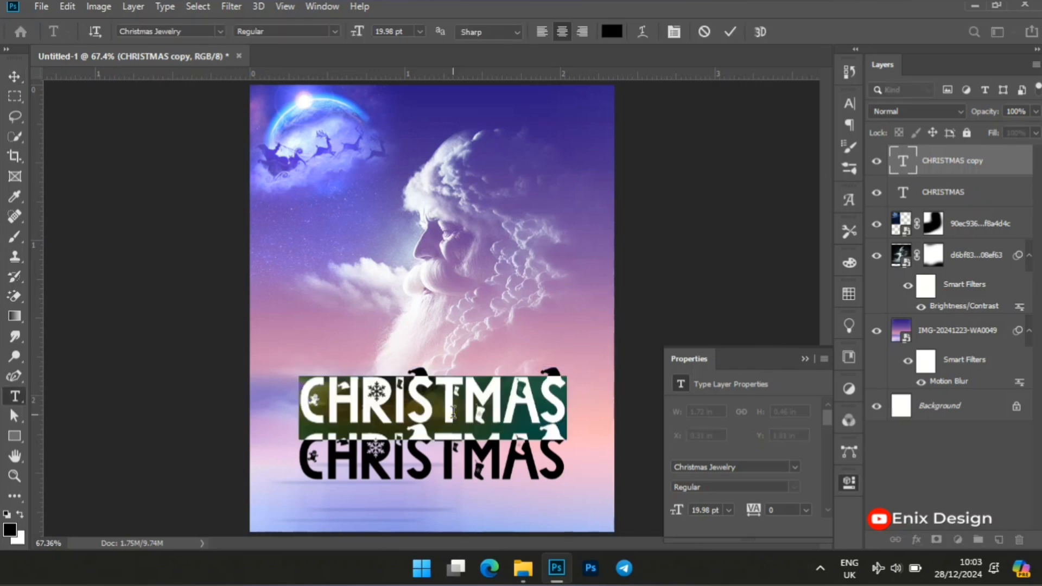
type("MER")
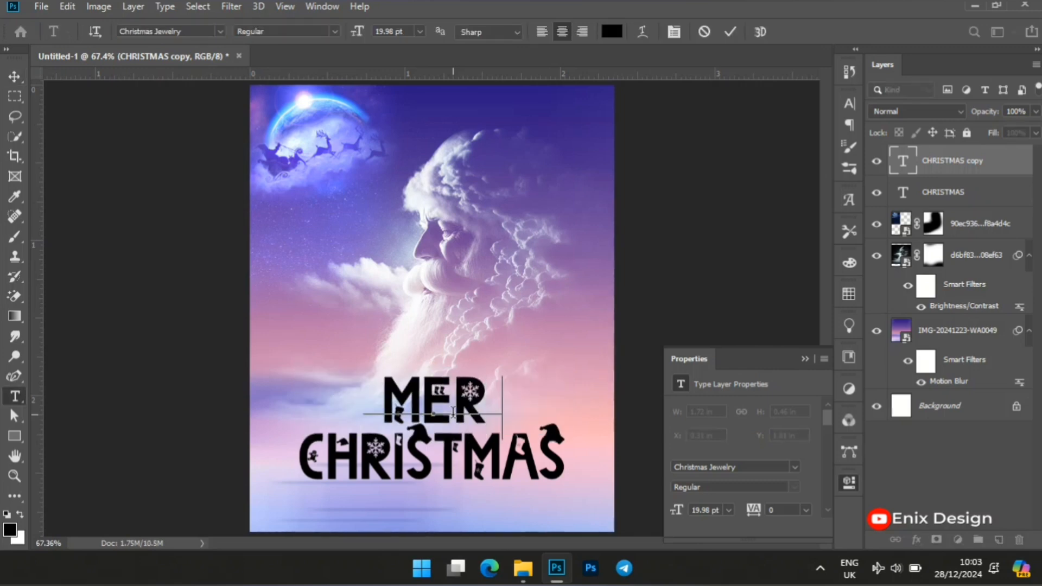
type("RY")
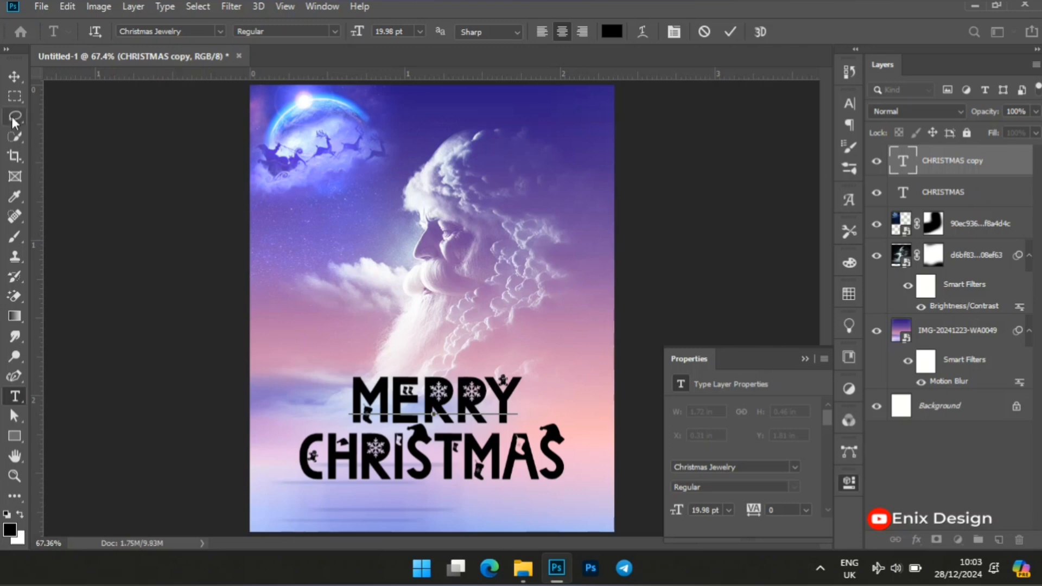
Shrink the MERRY text to about 14 pt so it sits just above CHRISTMAS.
left_click(13, 77)
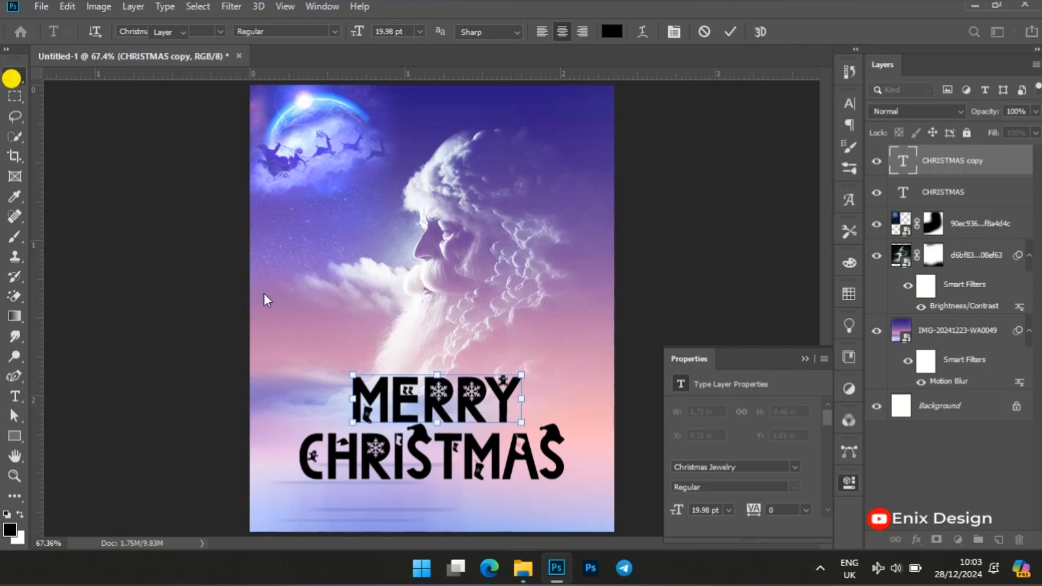
left_click(354, 375)
left_click_drag(350, 374, 402, 393)
key("Return")
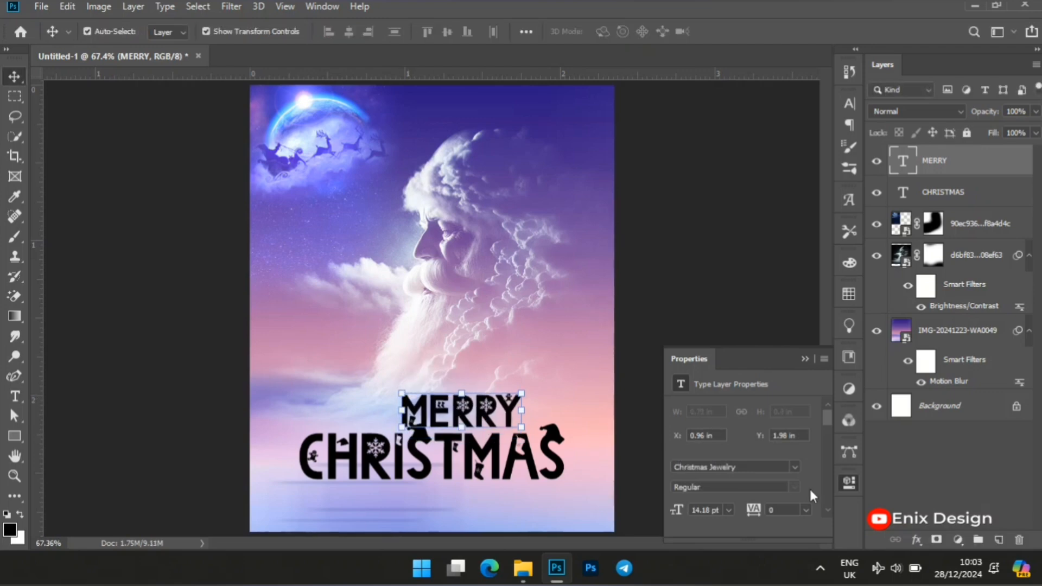
Centre the MERRY text horizontally against the Background layer.
left_click(958, 407)
left_click(934, 161)
left_click(938, 412)
left_click(349, 32)
left_click(451, 413)
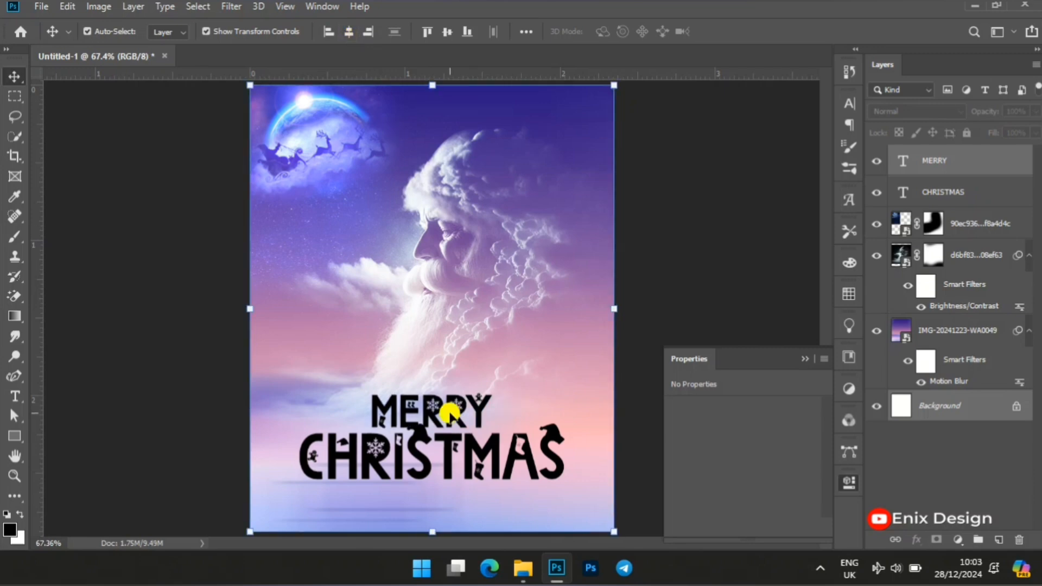
left_click(217, 377)
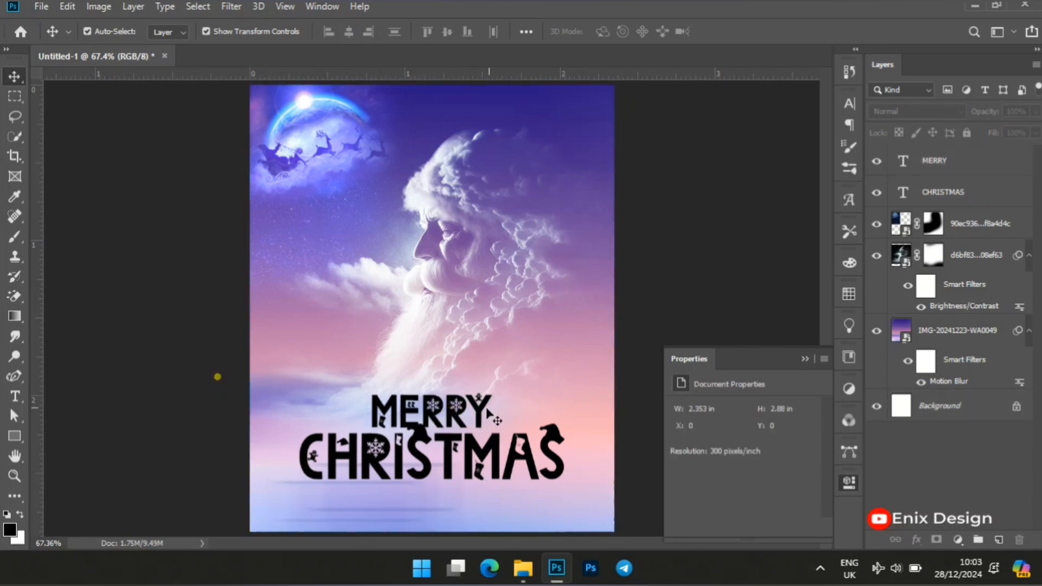
Nudge the MERRY text slightly up, to about 1.95 in vertically, to leave a small gap above CHRISTMAS.
left_click(451, 415)
left_click_drag(451, 415, 451, 414)
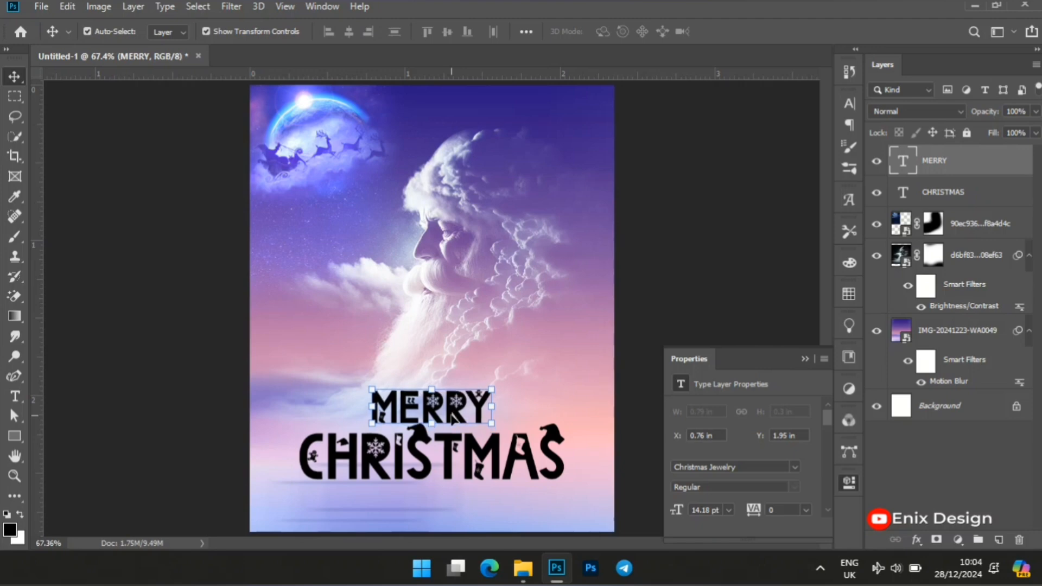
left_click(132, 418)
Centre the MERRY and CHRISTMAS texts together against the Background layer.
left_click(490, 463)
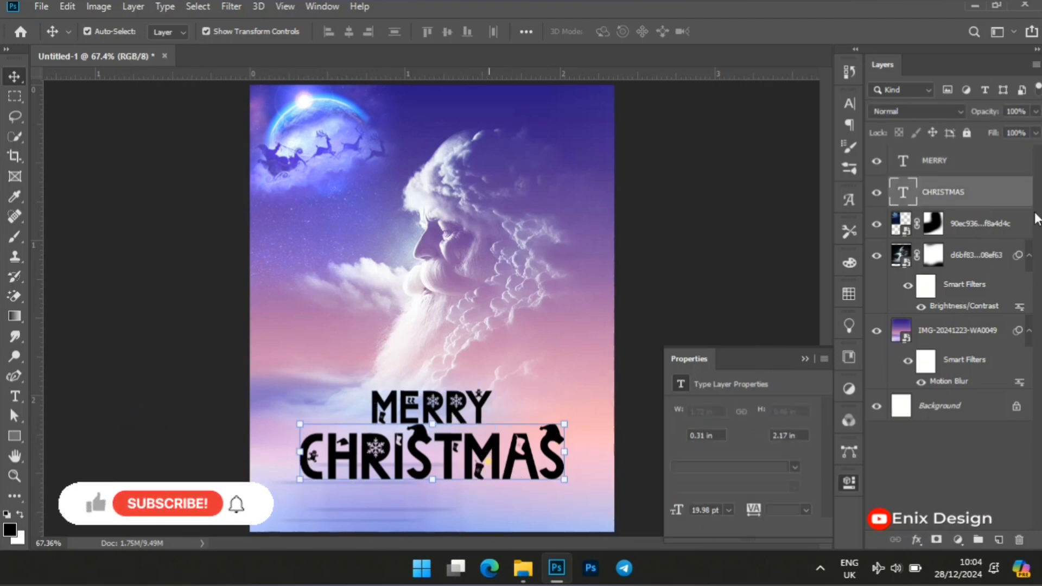
left_click(978, 162, "ctrl")
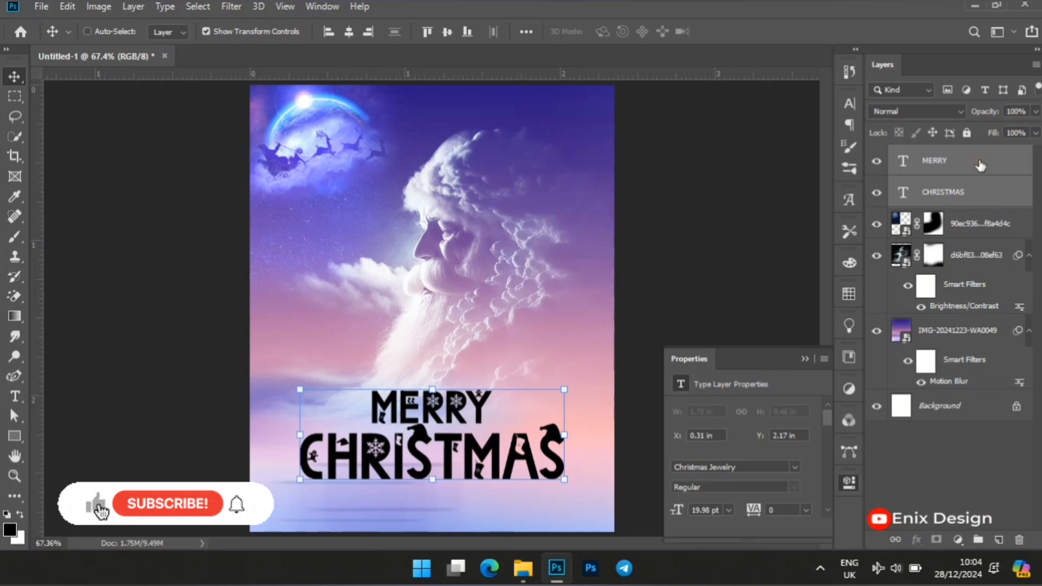
left_click(925, 411, "ctrl")
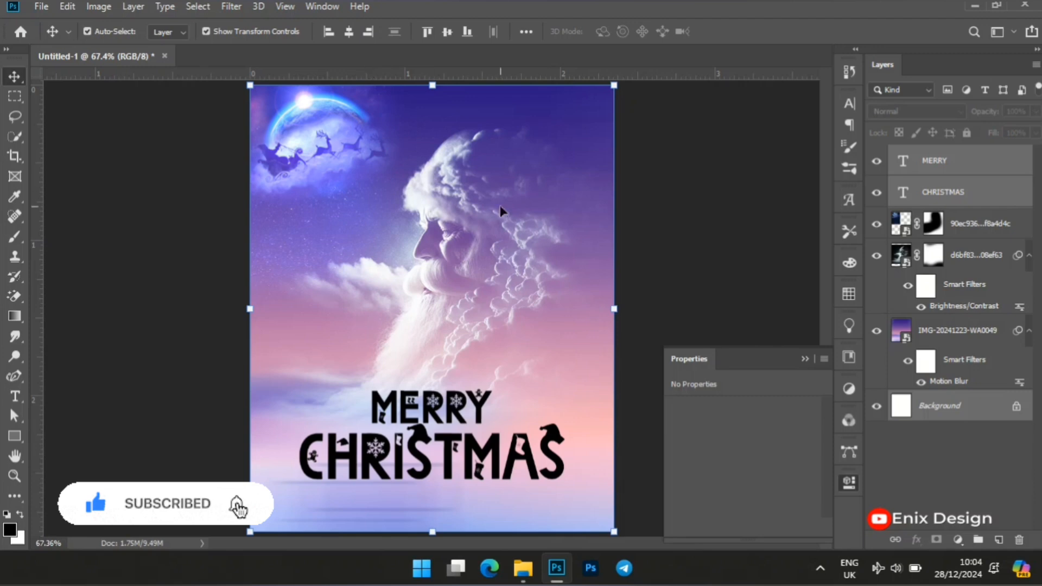
left_click(184, 231)
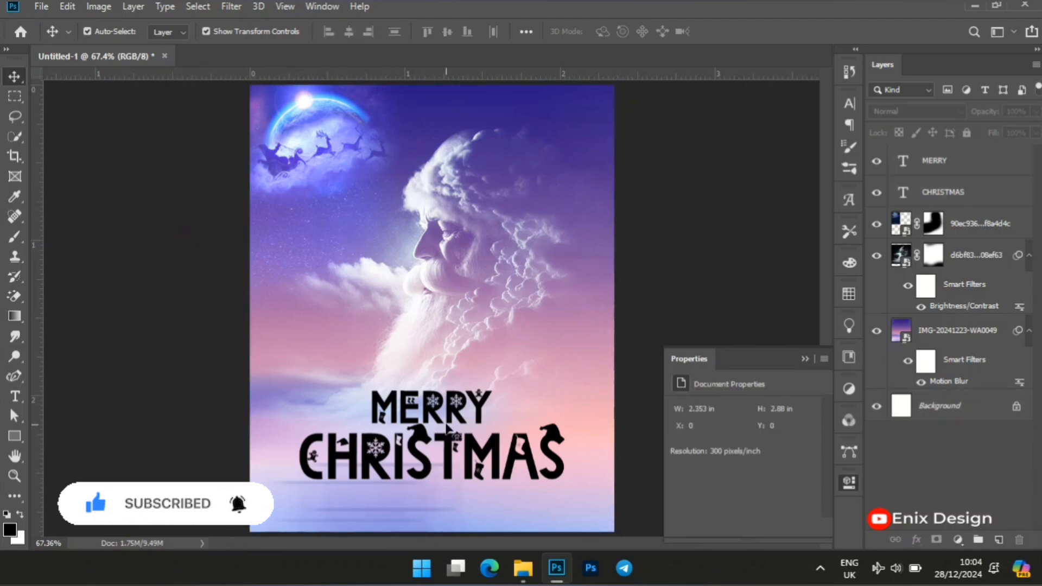
Enlarge the MERRY and CHRISTMAS texts together to nearly the poster's width and centre them horizontally against the Background layer.
left_click(426, 416)
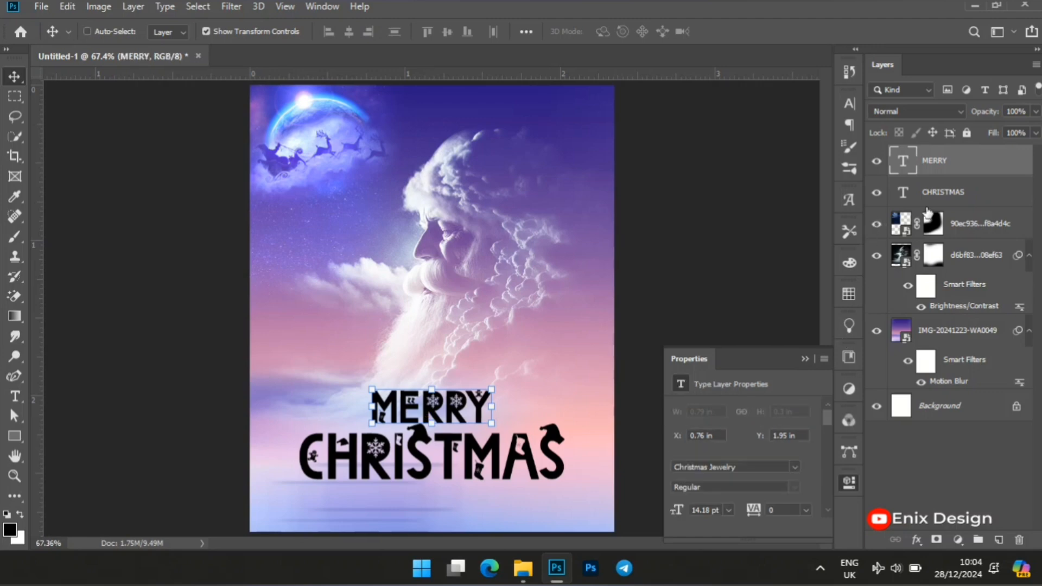
left_click(947, 197)
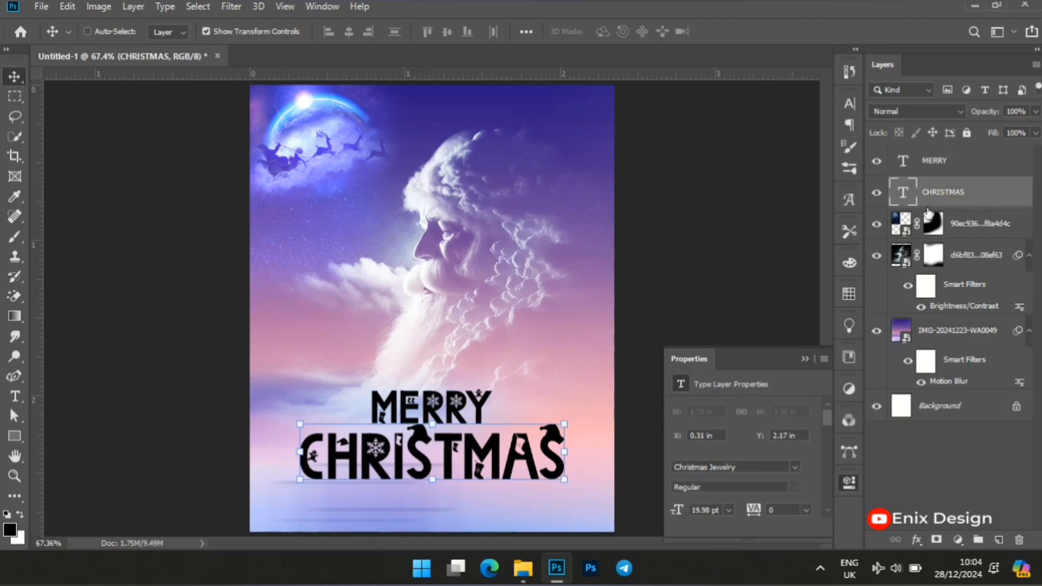
left_click(958, 159, "ctrl")
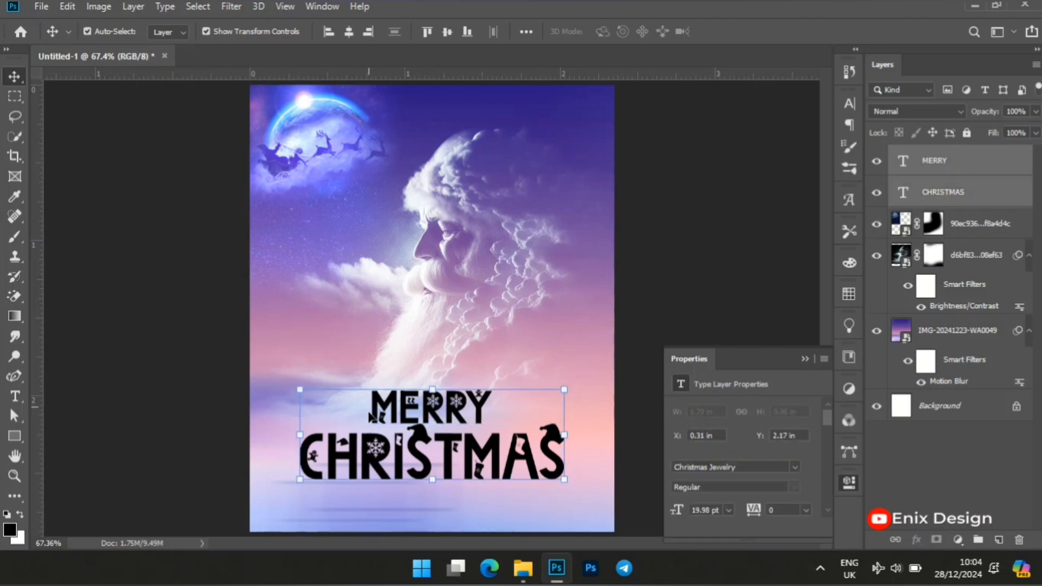
left_click_drag(433, 483, 432, 494)
key("Return")
left_click(957, 412)
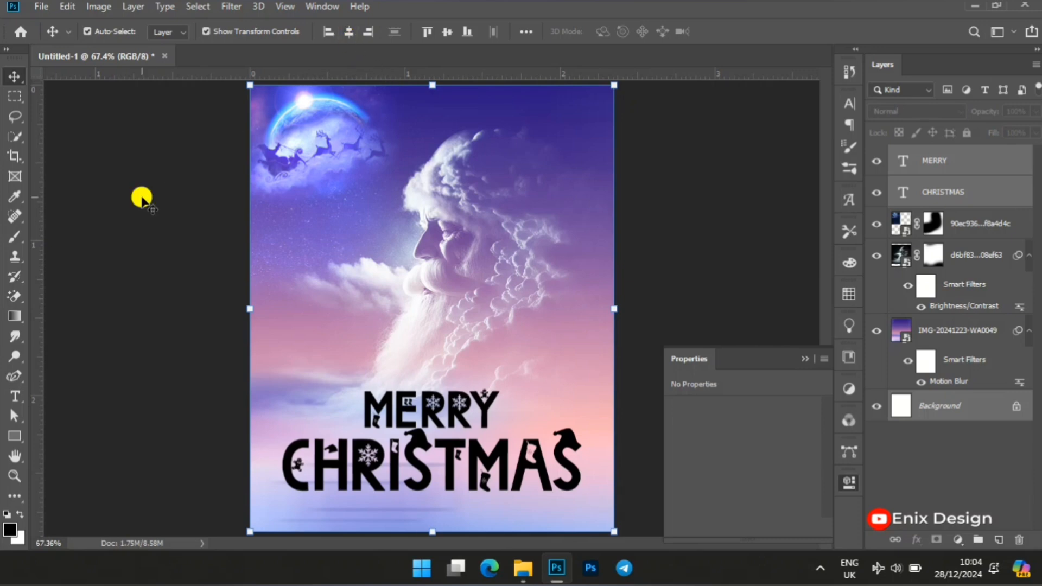
left_click(141, 198)
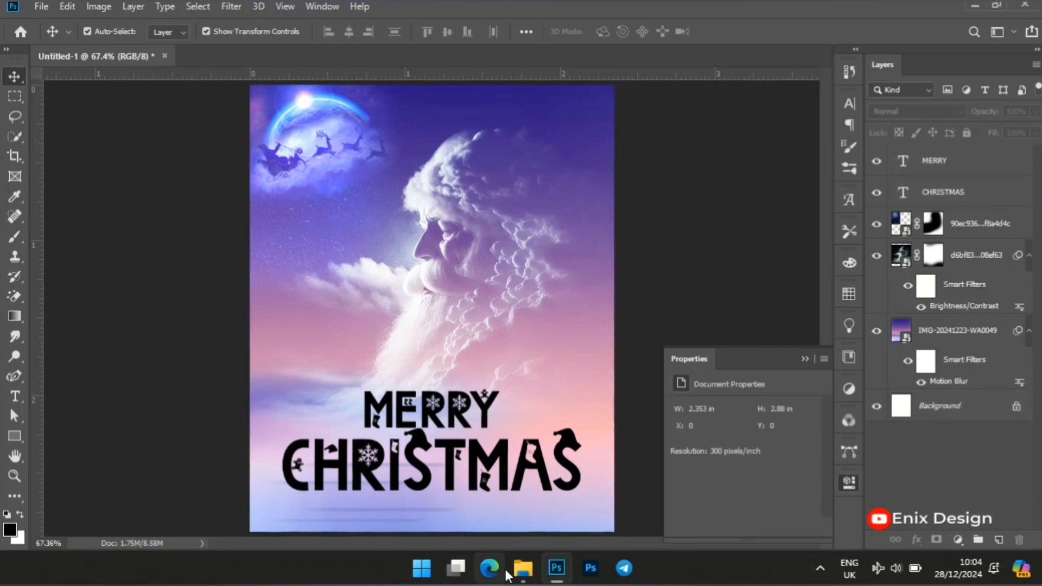
Place the black snowflake image b63bee580f92fe56552fbc4a3412aba0.jpg from the Stock images folder into the poster.
mouse_move(522, 567)
left_click(577, 461)
left_click(811, 266)
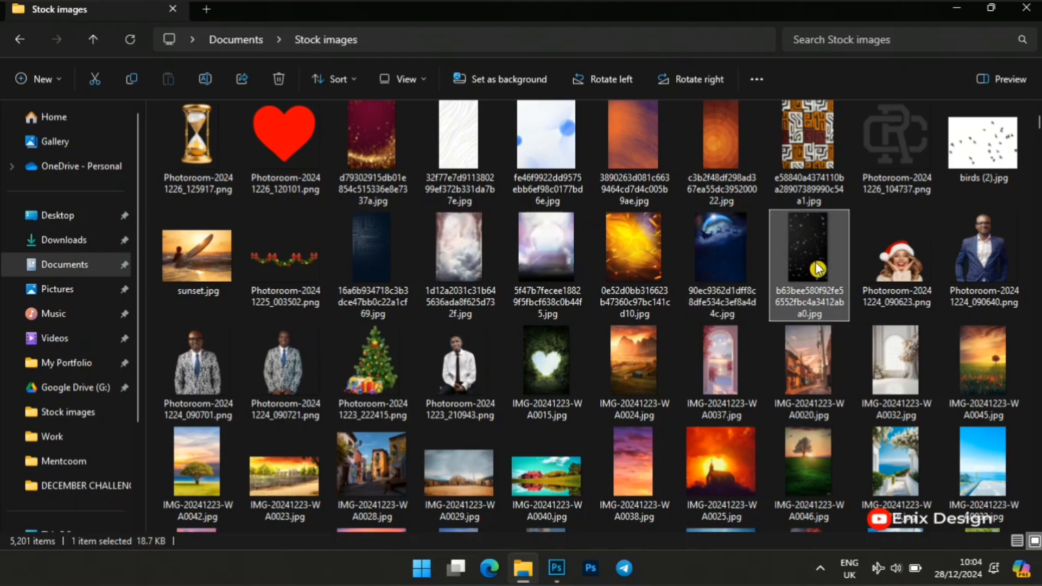
scroll(675, 424, "down", 1)
mouse_move(562, 581)
left_click(543, 488)
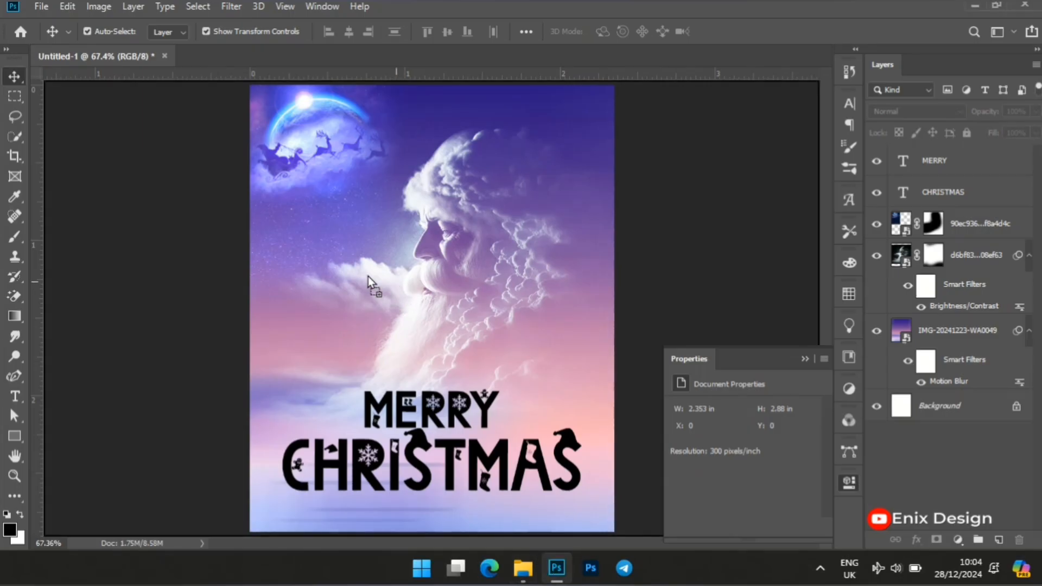
left_click_drag(368, 276, 366, 274)
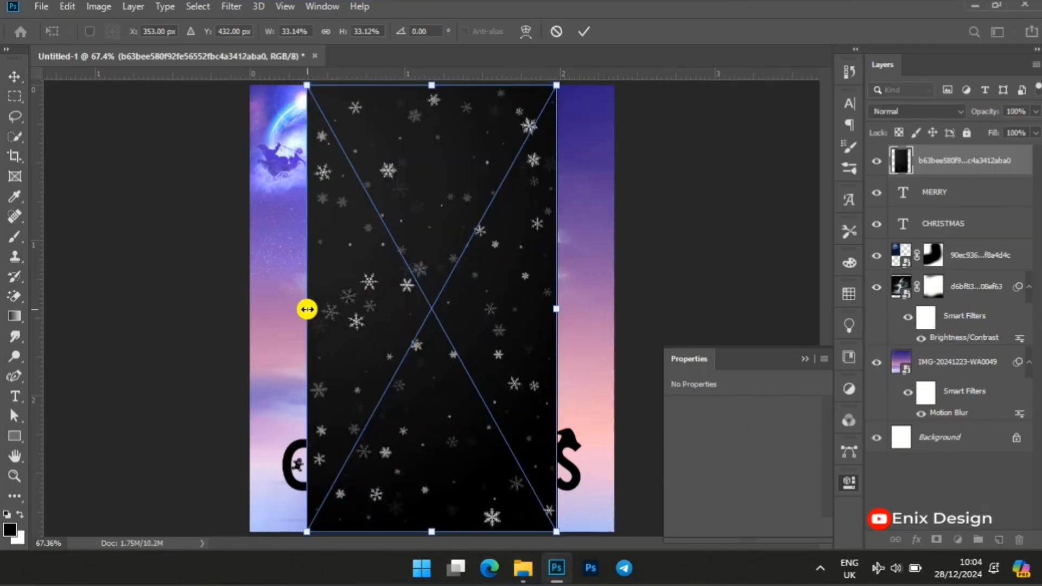
Scale the snowflake image proportionally to about 48% so it covers the whole poster.
left_click_drag(307, 309, 249, 308)
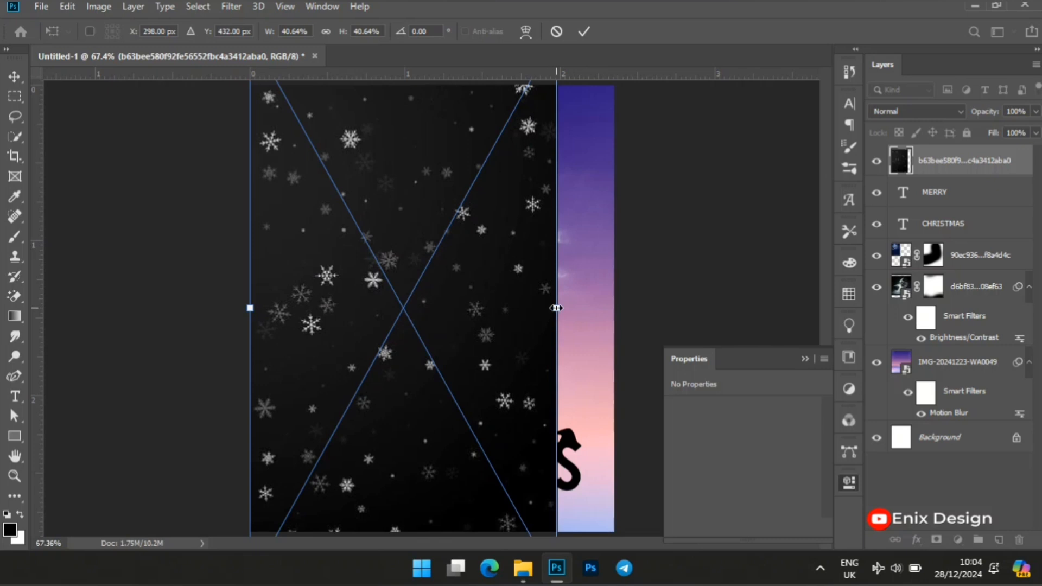
left_click_drag(556, 308, 614, 308)
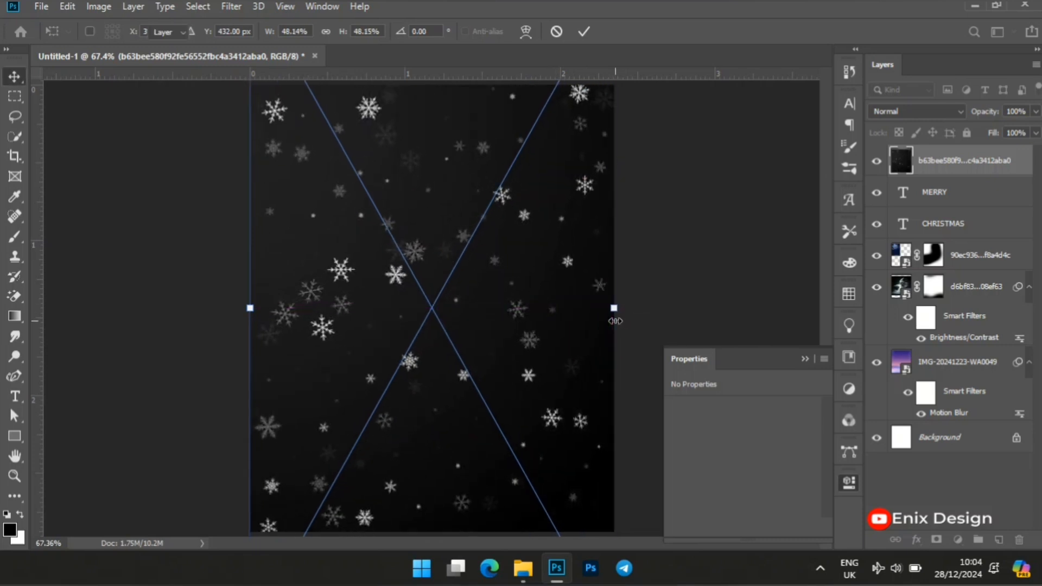
key("Return")
Set the snowflake layer's blend mode to Screen and add a layer mask to it.
left_click(946, 112)
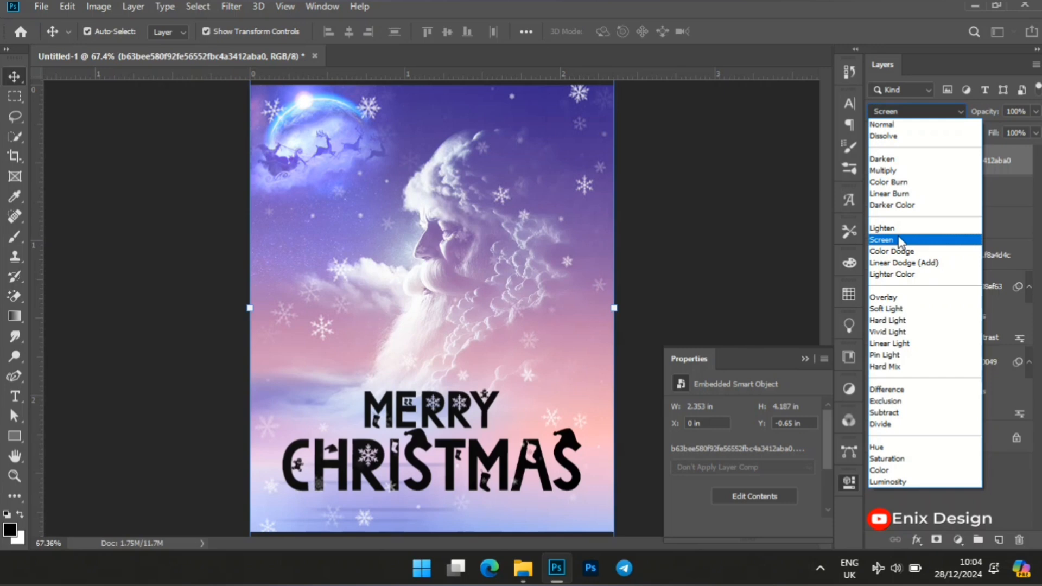
left_click(899, 240)
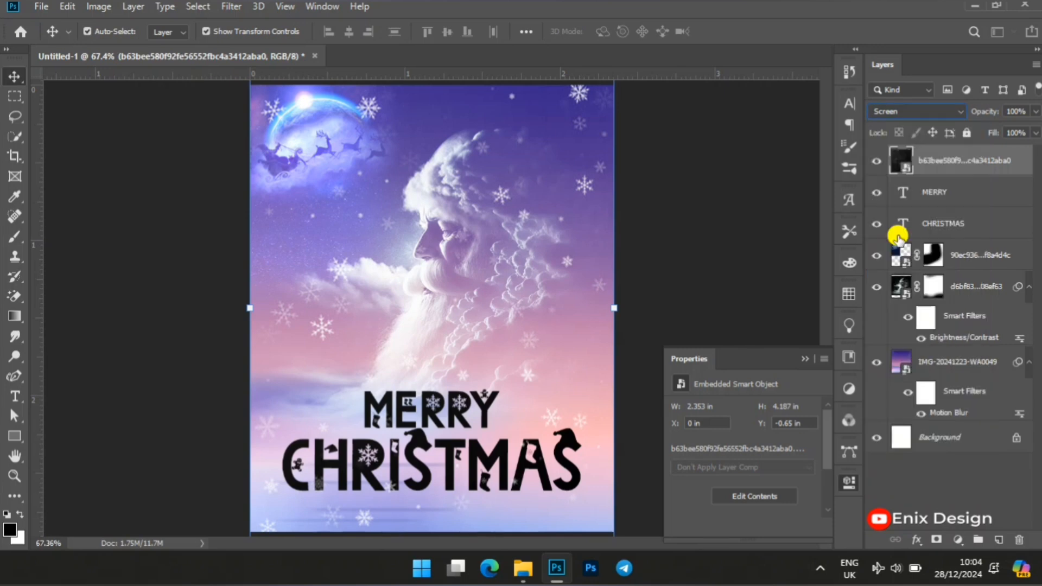
left_click(937, 541)
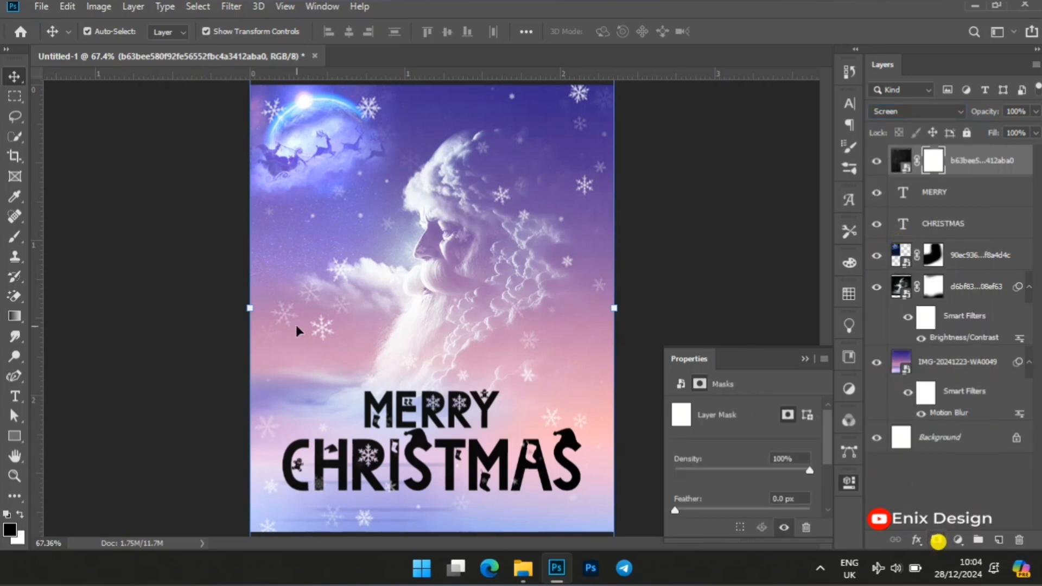
Paint black on the snowflake layer's mask with the 125 px soft Brush over the face, the nearby sky, the title text and the moon with the sleigh.
left_click(14, 237)
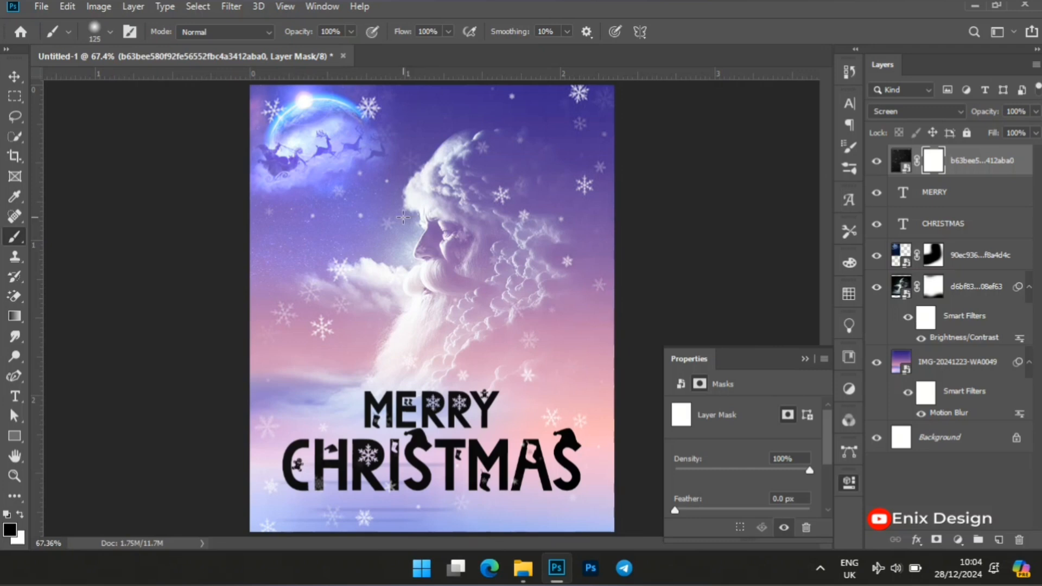
mouse_move(461, 203)
left_mouse_down()
mouse_move(525, 234)
mouse_move(438, 258)
left_mouse_up()
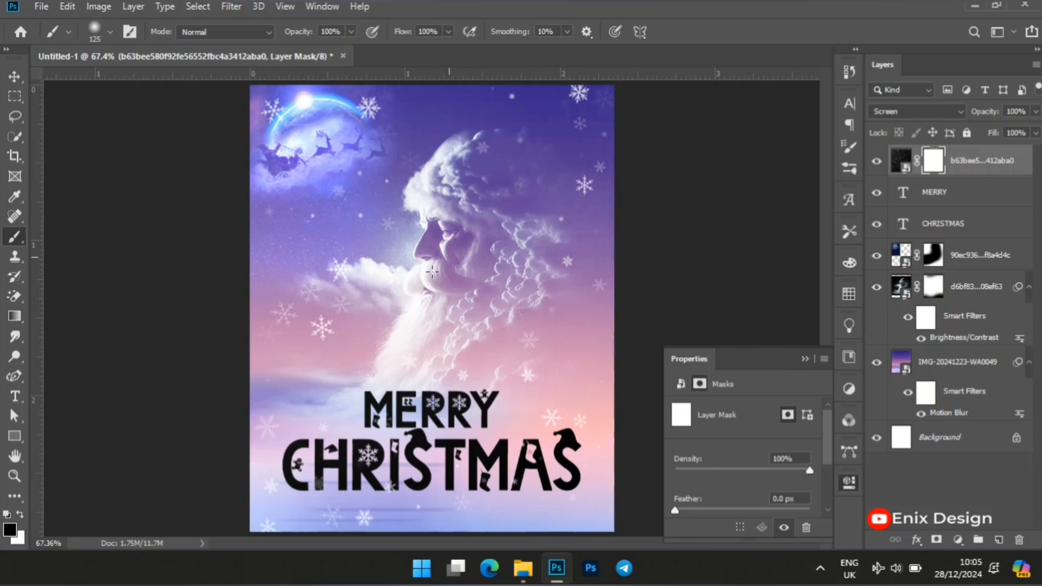
left_click_drag(460, 265, 462, 273)
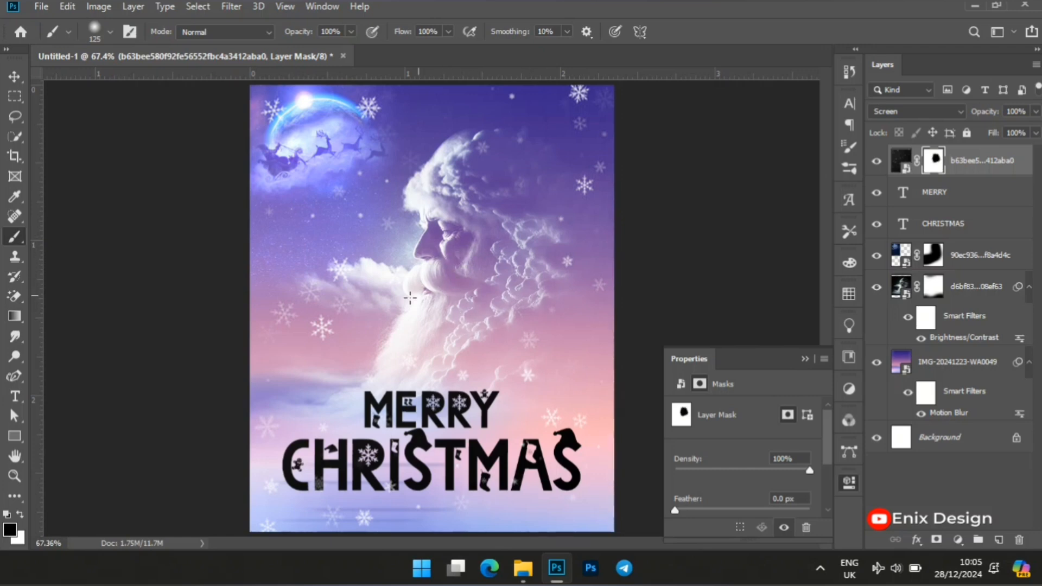
left_click(338, 305)
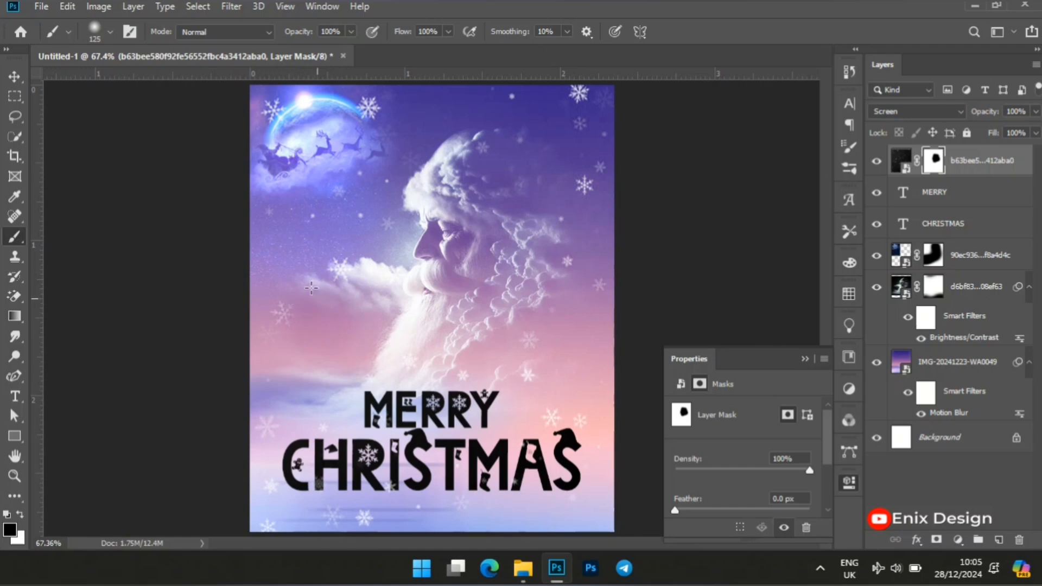
left_click(492, 281)
left_click(318, 479)
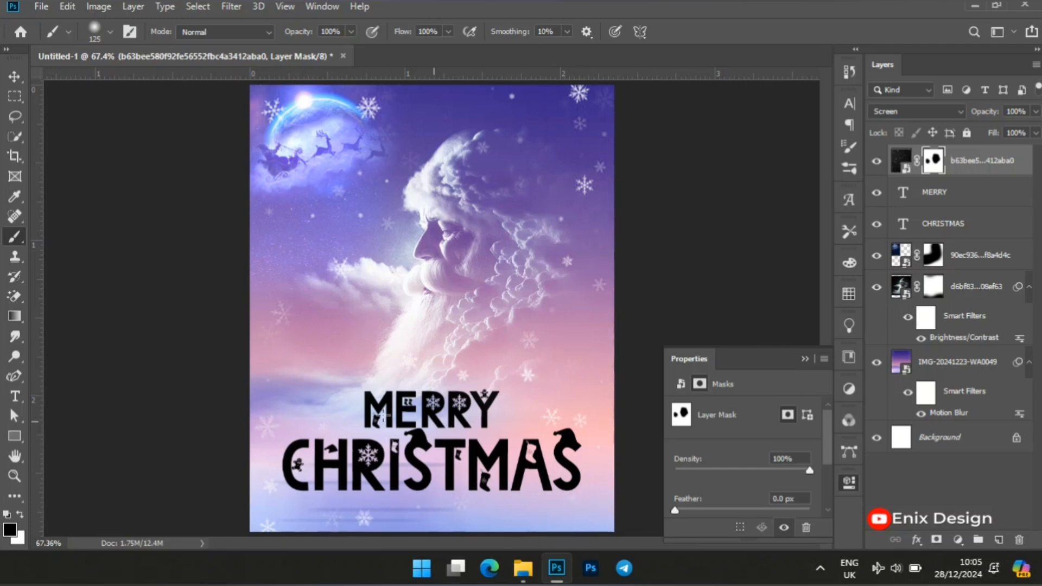
left_click_drag(466, 416, 432, 412)
mouse_move(252, 101)
left_mouse_down()
mouse_move(284, 122)
mouse_move(249, 170)
mouse_move(273, 164)
left_mouse_up()
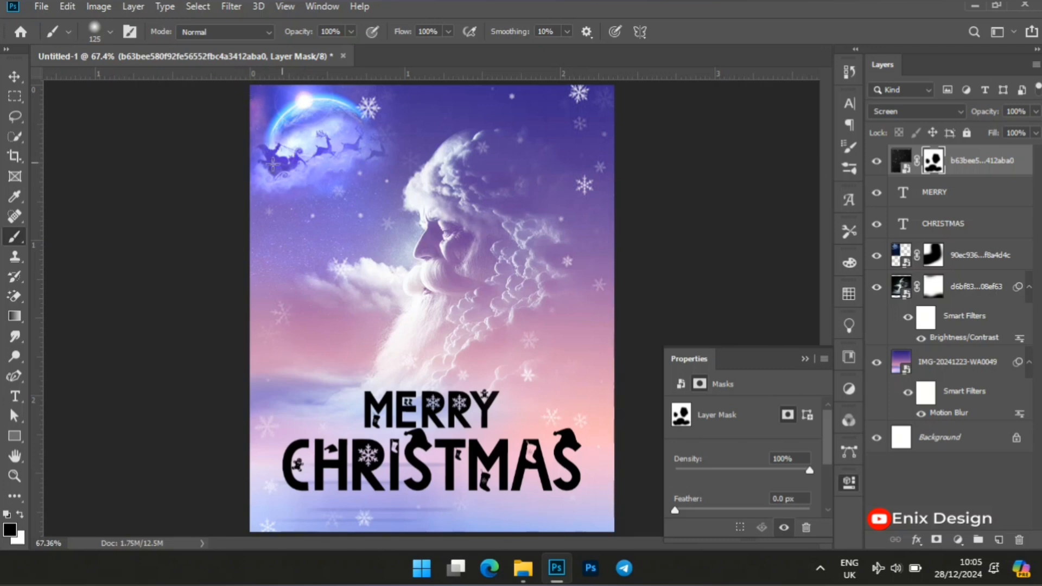
mouse_move(345, 145)
left_mouse_down()
mouse_move(312, 167)
mouse_move(329, 148)
mouse_move(389, 129)
mouse_move(386, 108)
mouse_move(359, 102)
mouse_move(314, 130)
left_mouse_up()
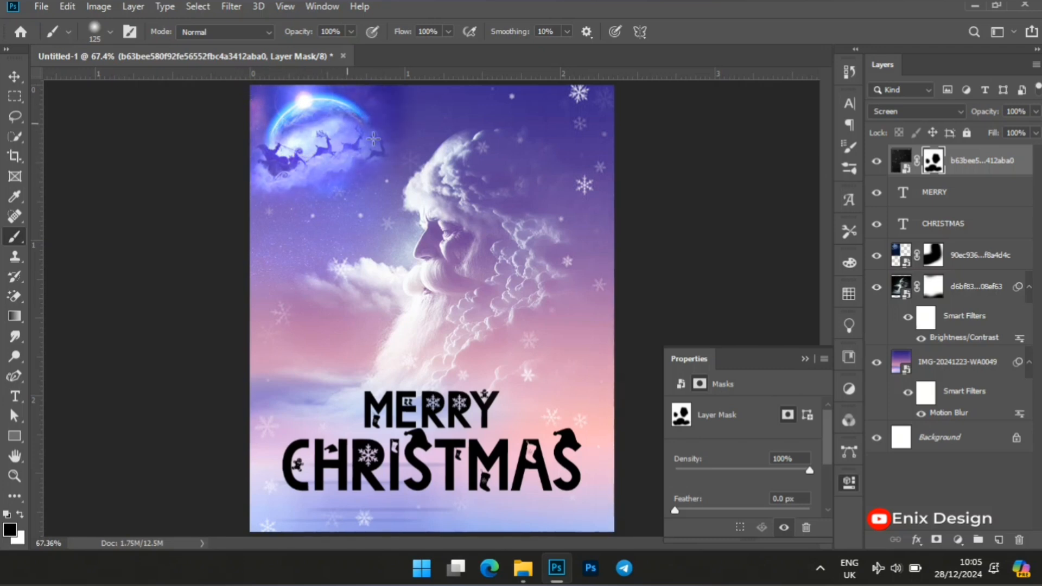
left_click_drag(364, 157, 300, 148)
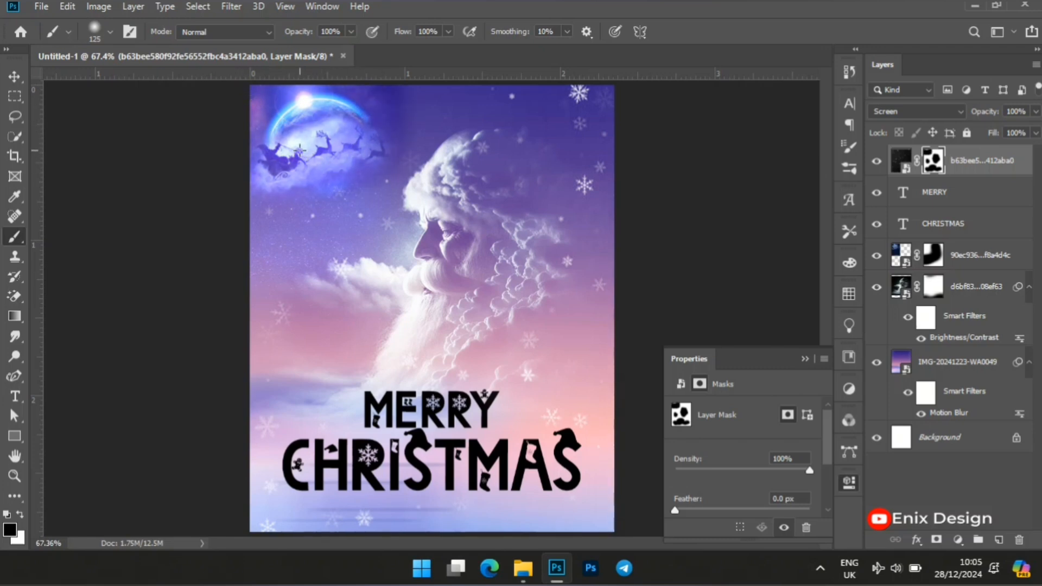
left_click(16, 76)
key("z")
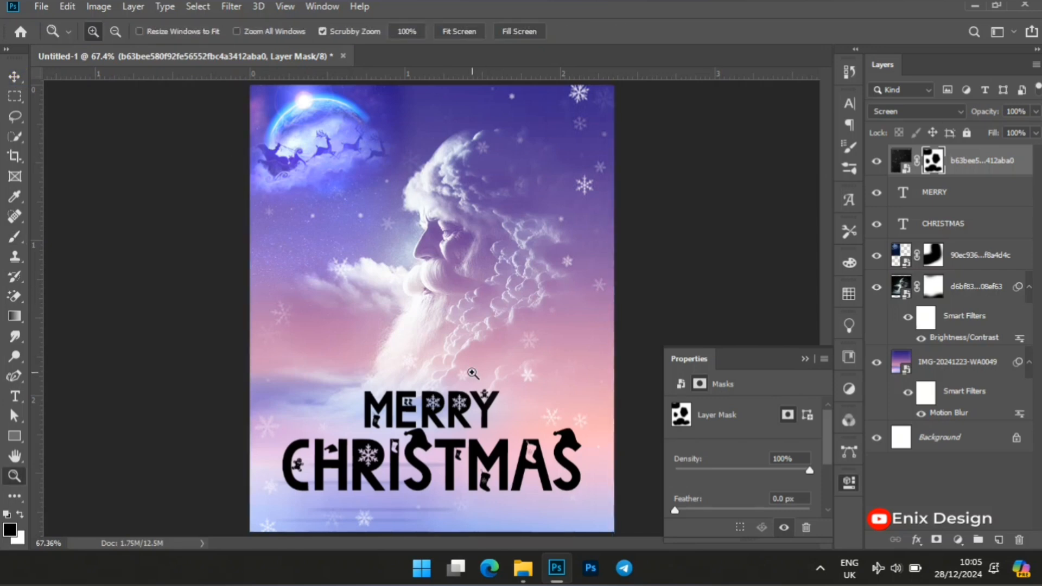
left_click_drag(448, 396, 468, 376)
right_click(469, 376)
left_click(505, 385)
key("v")
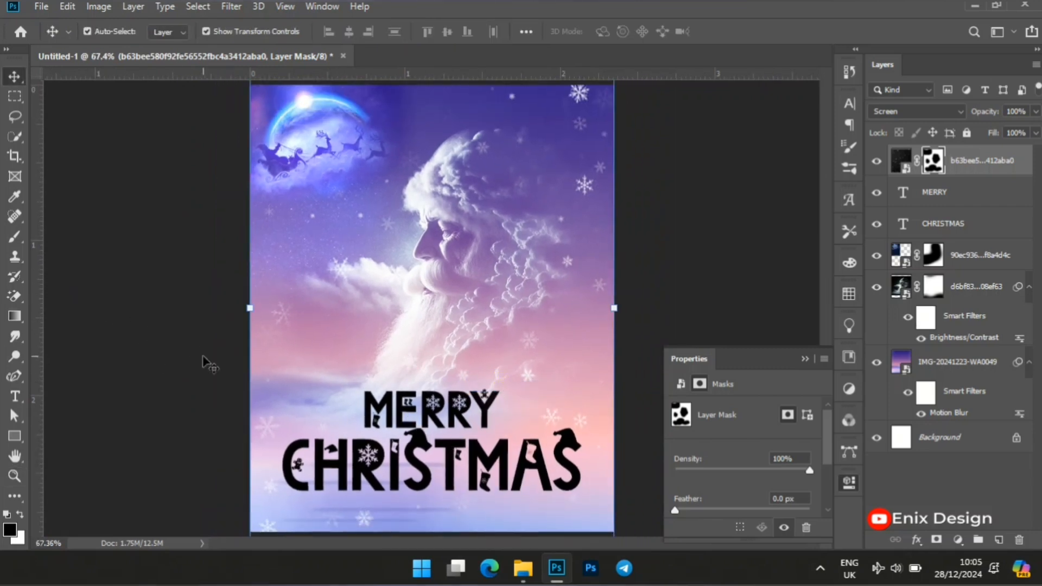
left_click(134, 391)
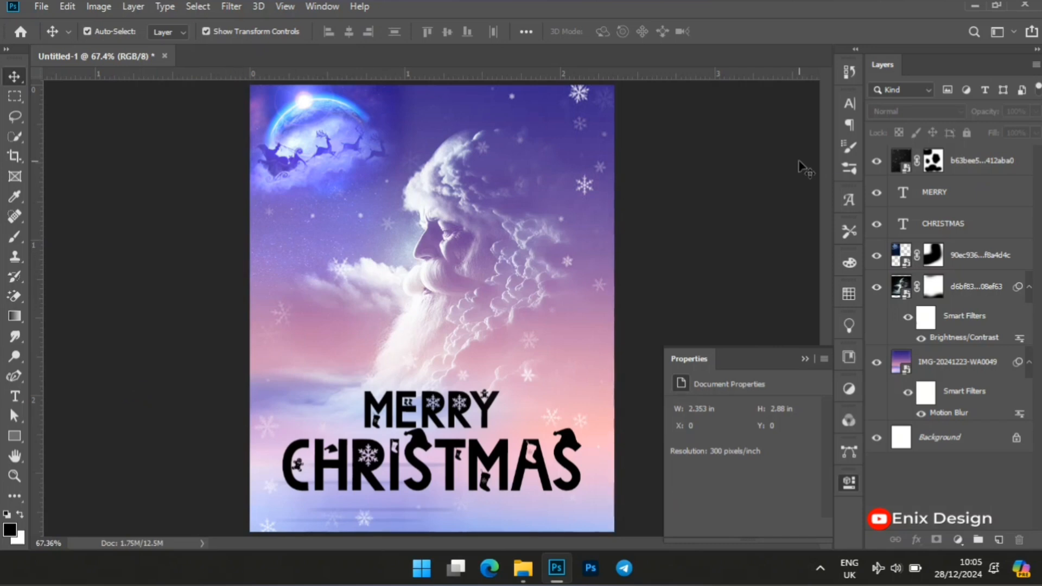
Apply a Brightness/Contrast adjustment with a contrast of 100 to the snowflake layer.
left_click(1005, 164)
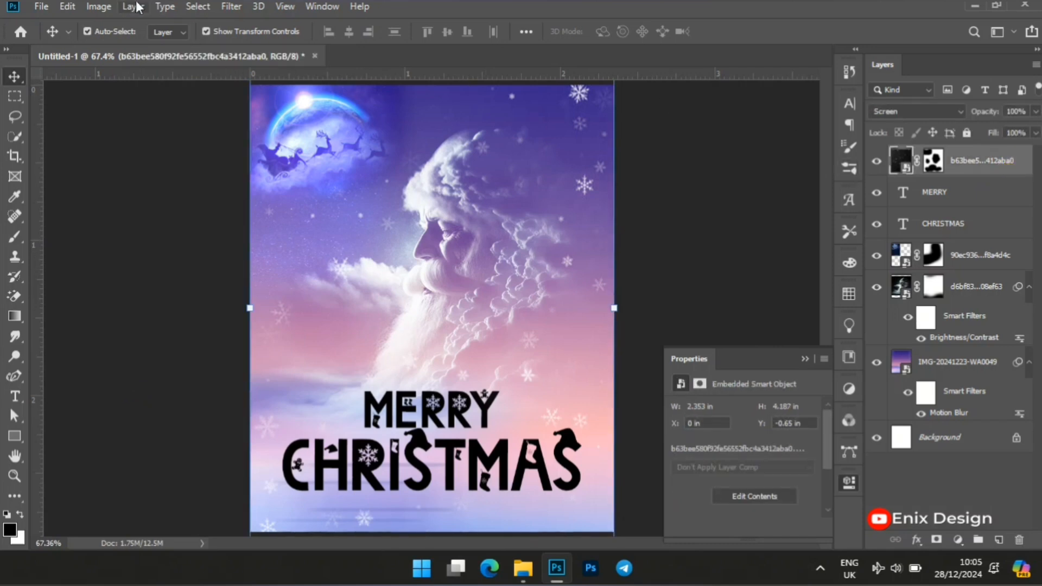
left_click(99, 7)
mouse_move(239, 50)
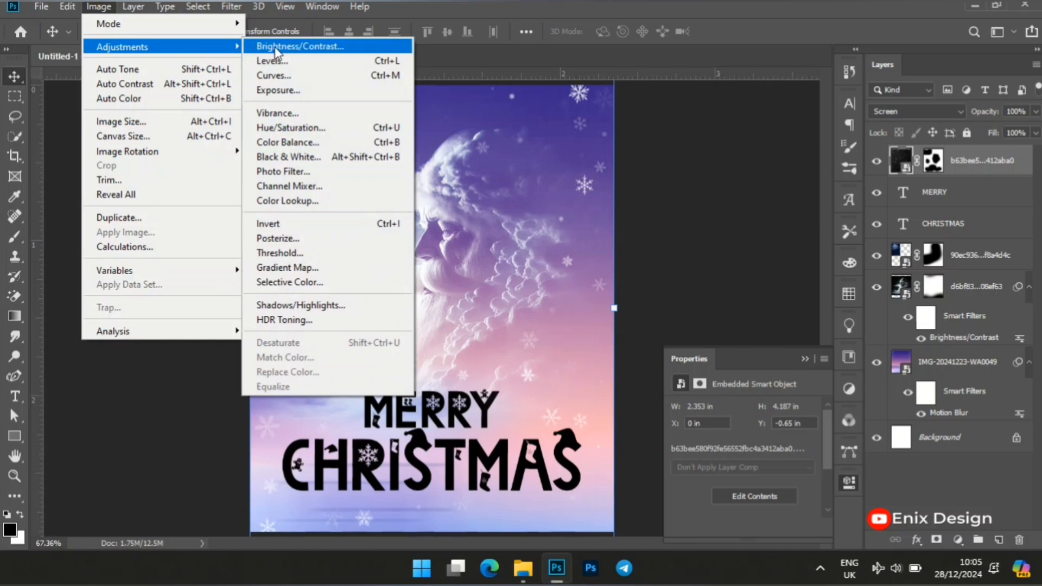
left_click(274, 47)
left_click_drag(484, 200, 613, 197)
left_click(603, 147)
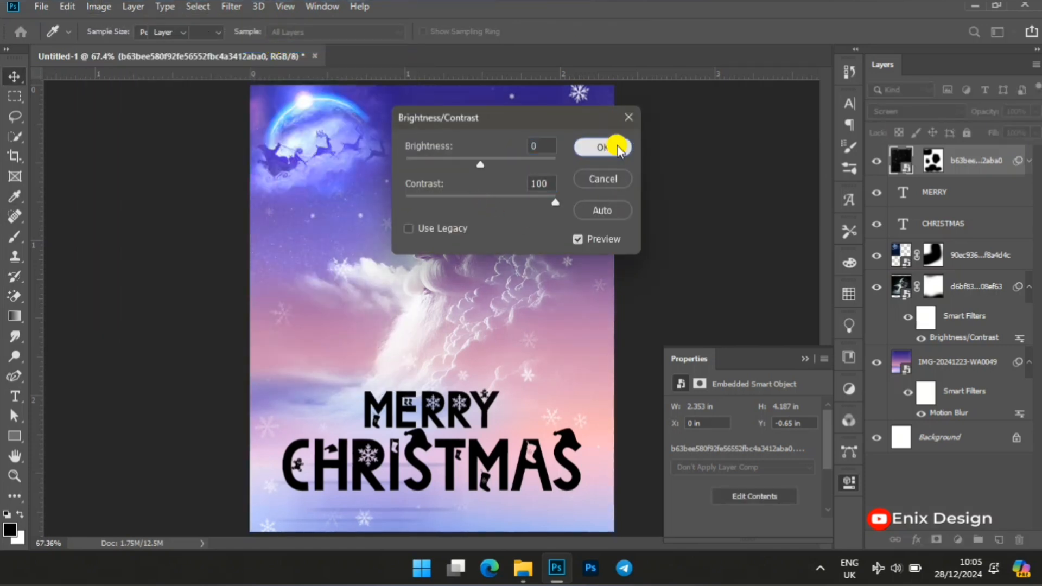
key("v")
key("z")
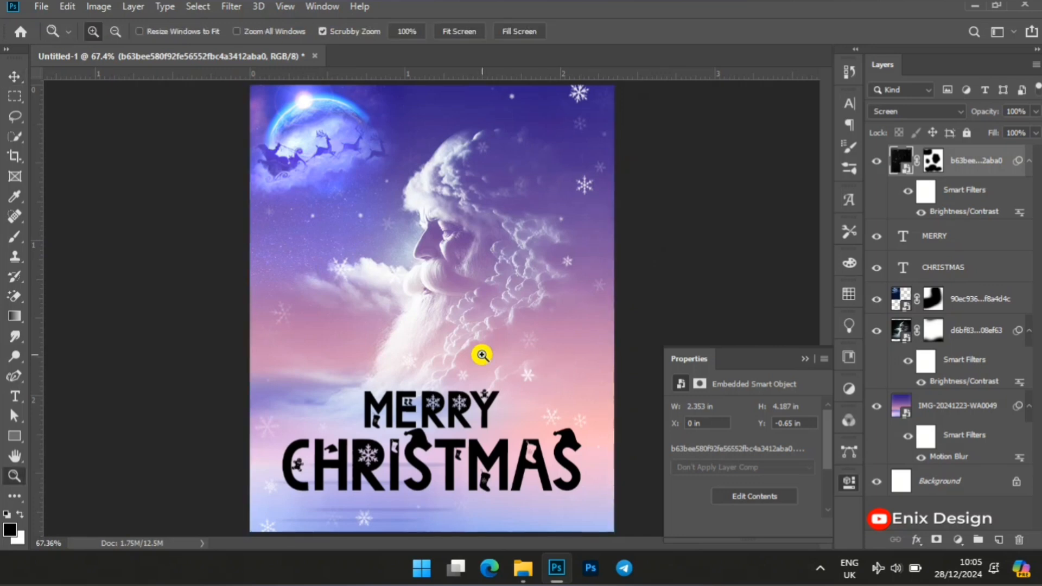
mouse_move(481, 353)
left_mouse_down()
mouse_move(419, 352)
mouse_move(464, 350)
left_mouse_up()
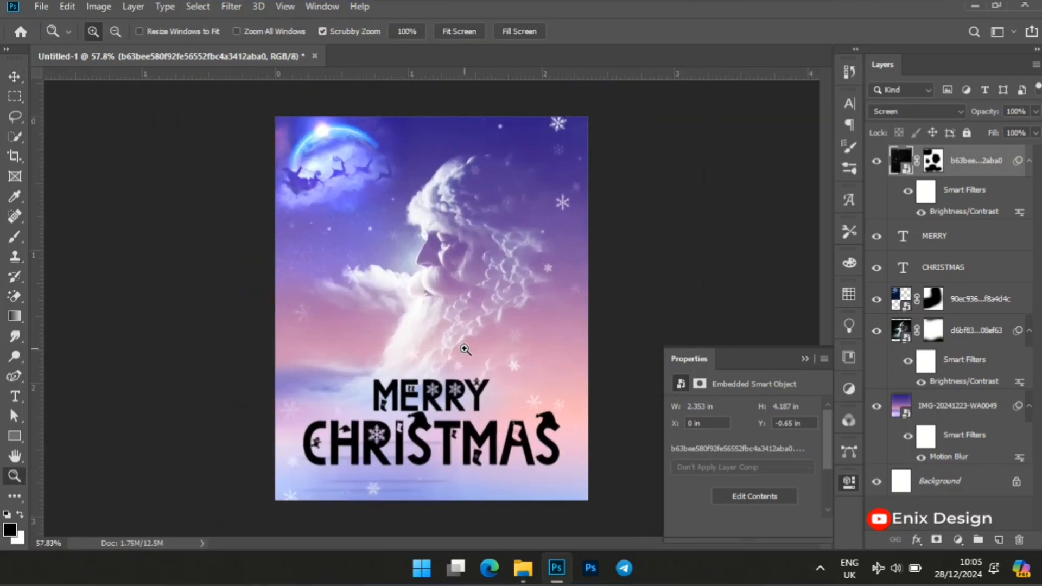
right_click(465, 350)
left_click(497, 355)
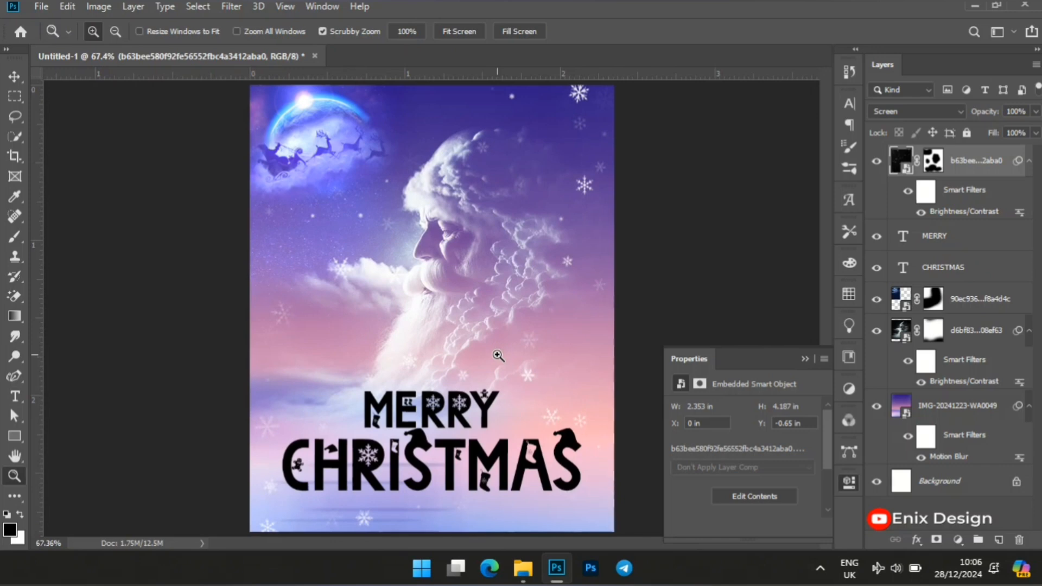